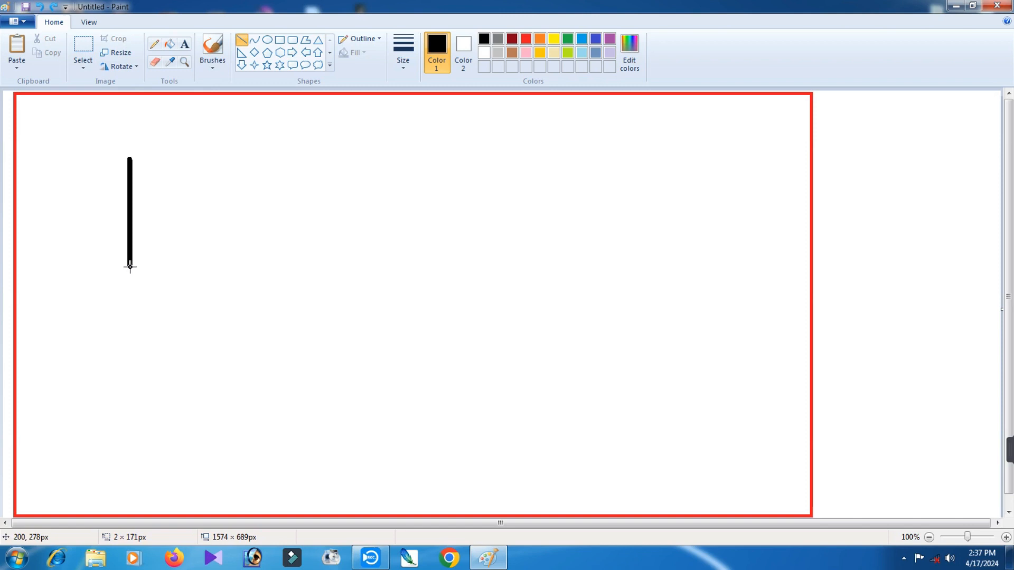
Draw a thick black vertical line and a separate short horizontal line to the right of its upper end.
{"action": "left_click_drag", "start_coordinate": [130, 267], "coordinate": [129, 290]}
{"action": "left_click_drag", "start_coordinate": [195, 160], "coordinate": [250, 160]}
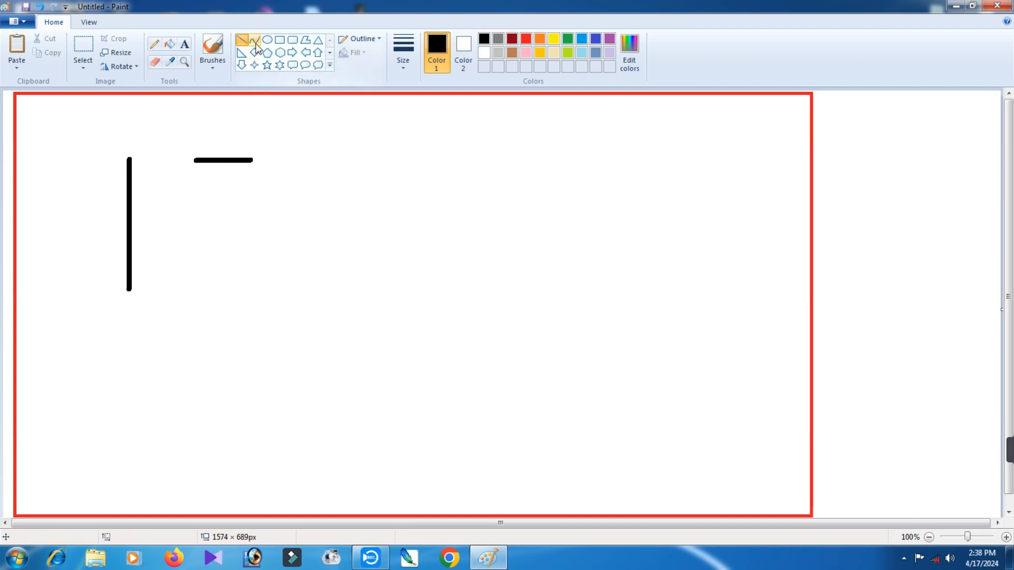
Copy the short horizontal line and attach the duplicate to the upper end of the vertical line.
{"action": "left_click", "coordinate": [87, 48]}
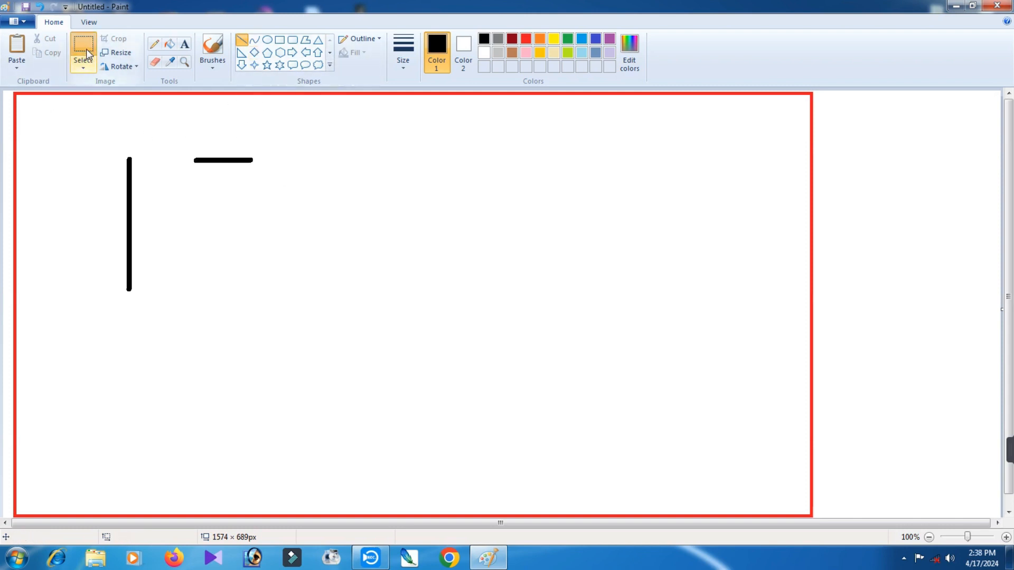
{"action": "left_click_drag", "start_coordinate": [187, 142], "coordinate": [284, 181]}
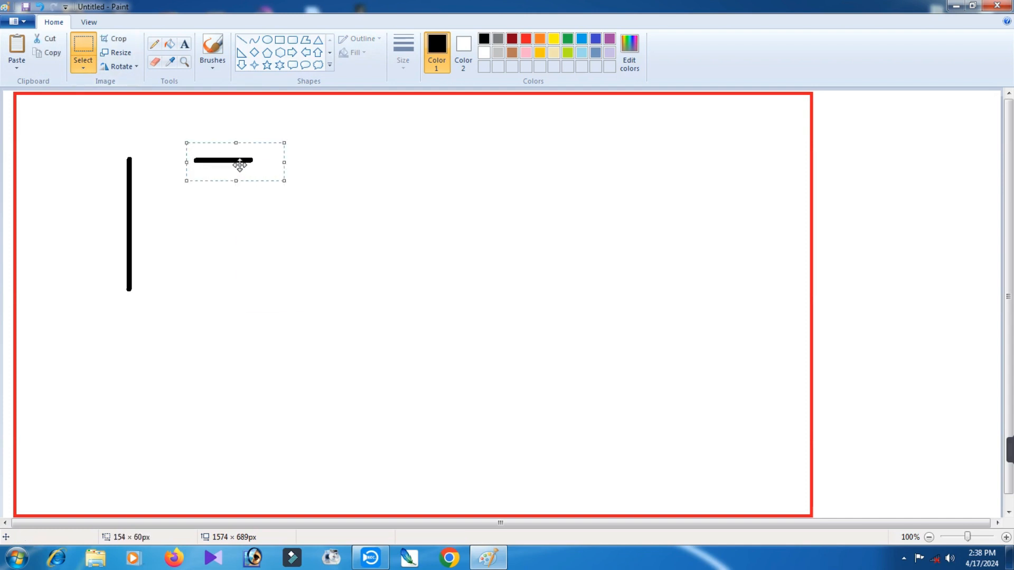
{"action": "right_click", "coordinate": [240, 165]}
{"action": "left_click", "coordinate": [271, 188]}
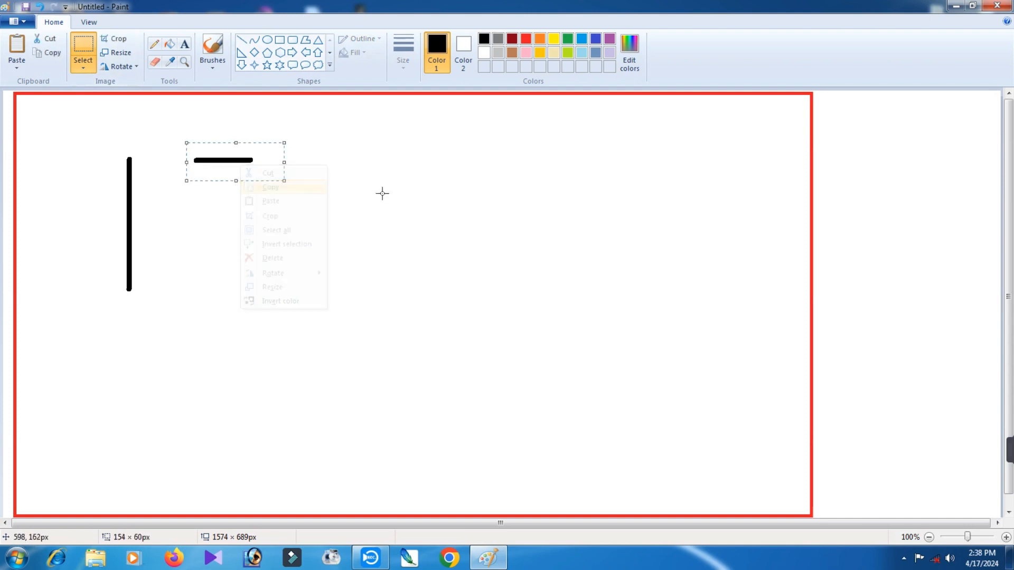
{"action": "right_click", "coordinate": [384, 193]}
{"action": "left_click", "coordinate": [438, 231]}
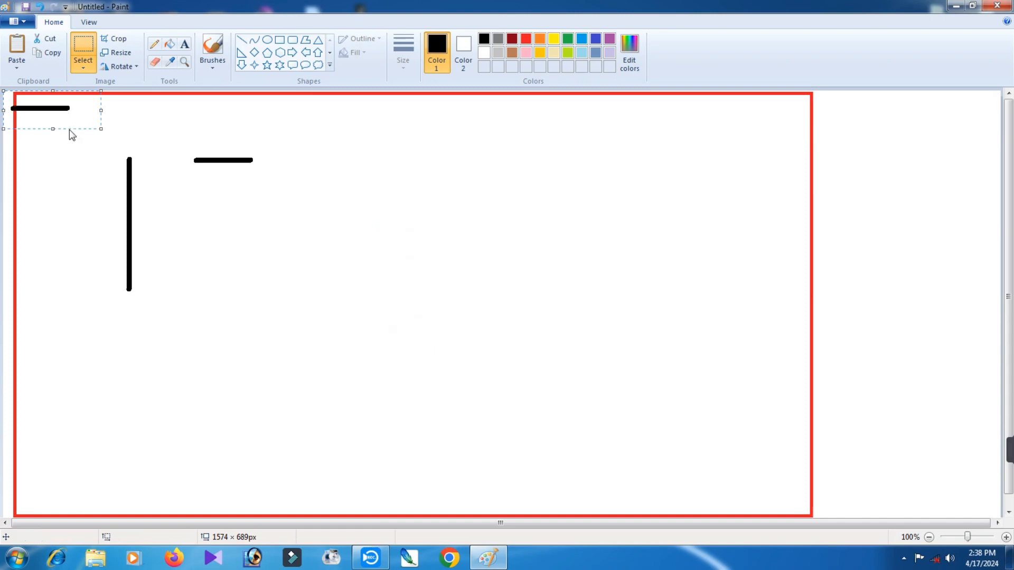
{"action": "left_click_drag", "start_coordinate": [59, 110], "coordinate": [175, 161]}
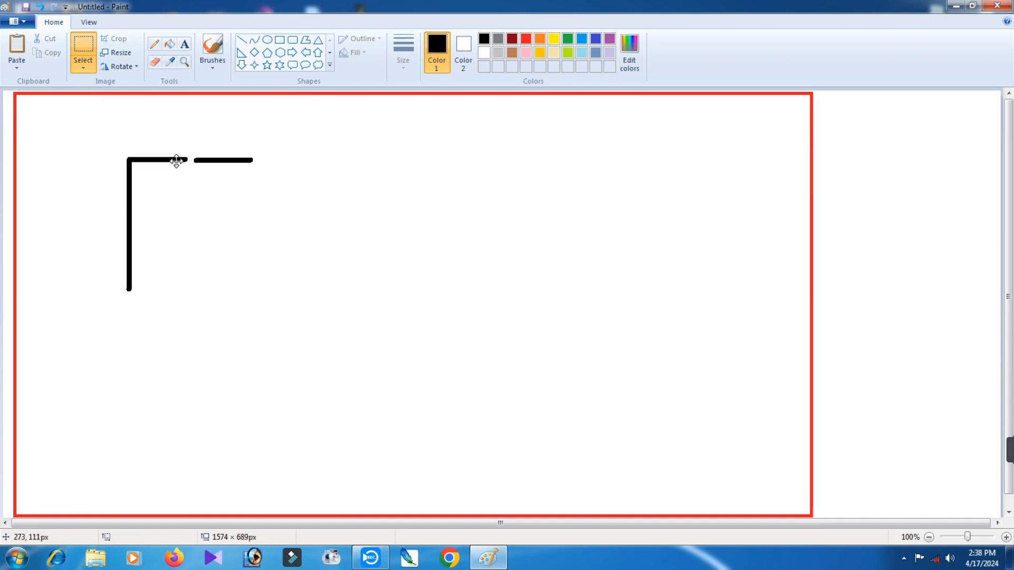
{"action": "left_click", "coordinate": [392, 167]}
Cut the loose horizontal line and paste it onto the lower end of the vertical line.
{"action": "left_click_drag", "start_coordinate": [190, 135], "coordinate": [261, 181]}
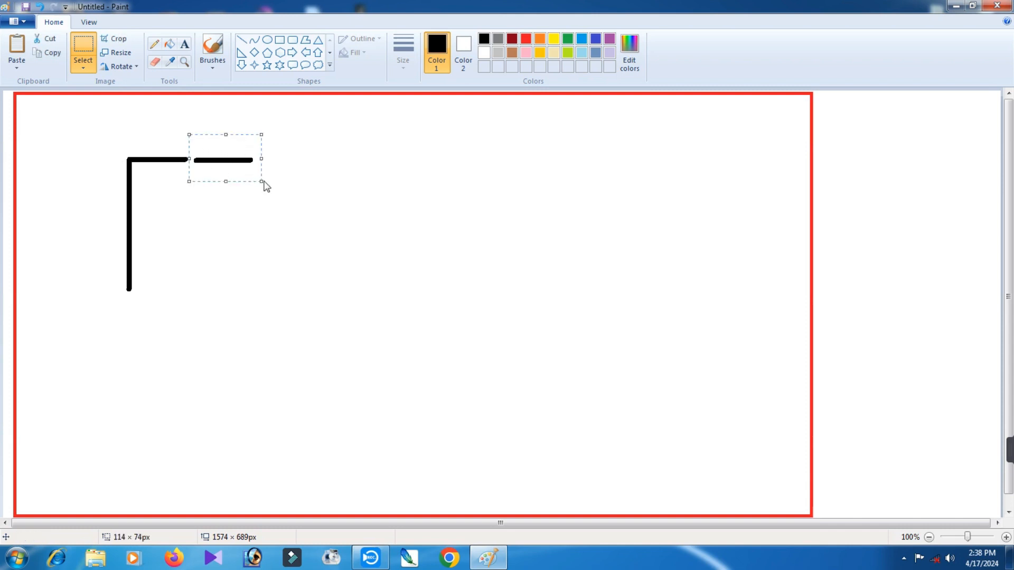
{"action": "key", "text": "ctrl+x"}
{"action": "right_click", "coordinate": [337, 177]}
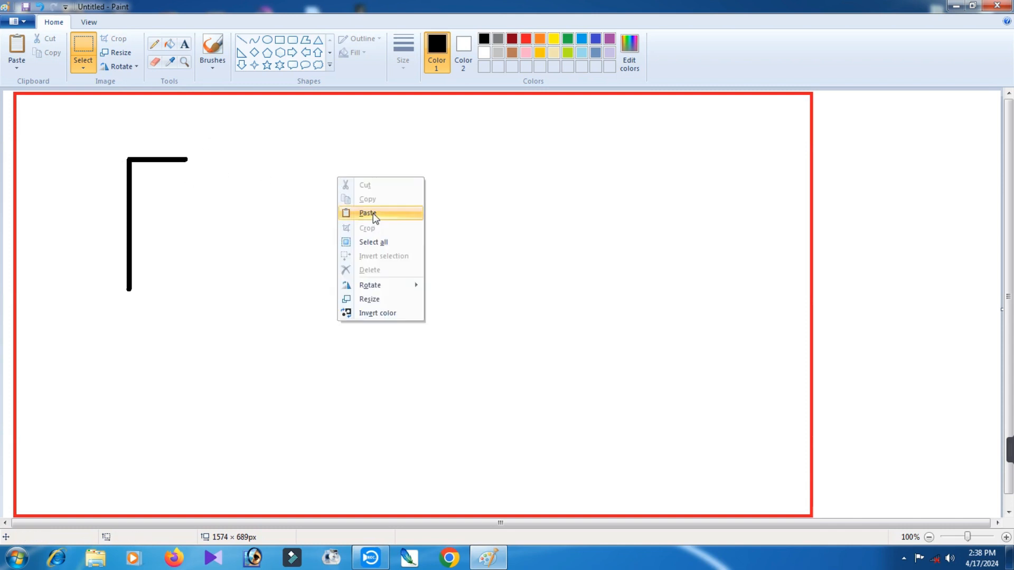
{"action": "left_click", "coordinate": [368, 213]}
{"action": "left_click_drag", "start_coordinate": [53, 108], "coordinate": [171, 289]}
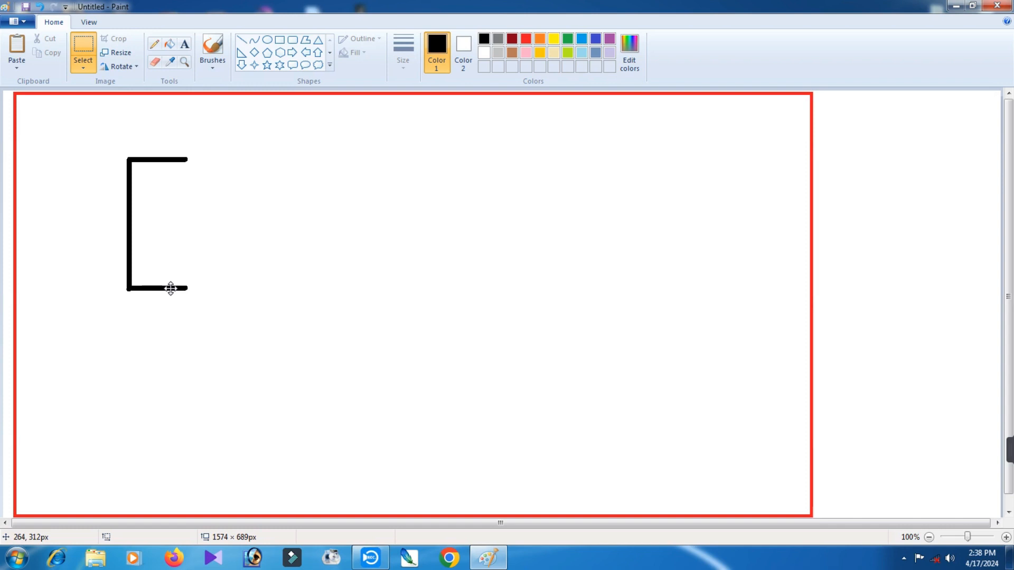
{"action": "left_click_drag", "start_coordinate": [170, 288], "coordinate": [168, 287]}
{"action": "left_click", "coordinate": [319, 256]}
Join the open ends of the two horizontal lines with an outward-bulging curve about 205 px high to form a D.
{"action": "left_click_drag", "start_coordinate": [185, 159], "coordinate": [181, 288]}
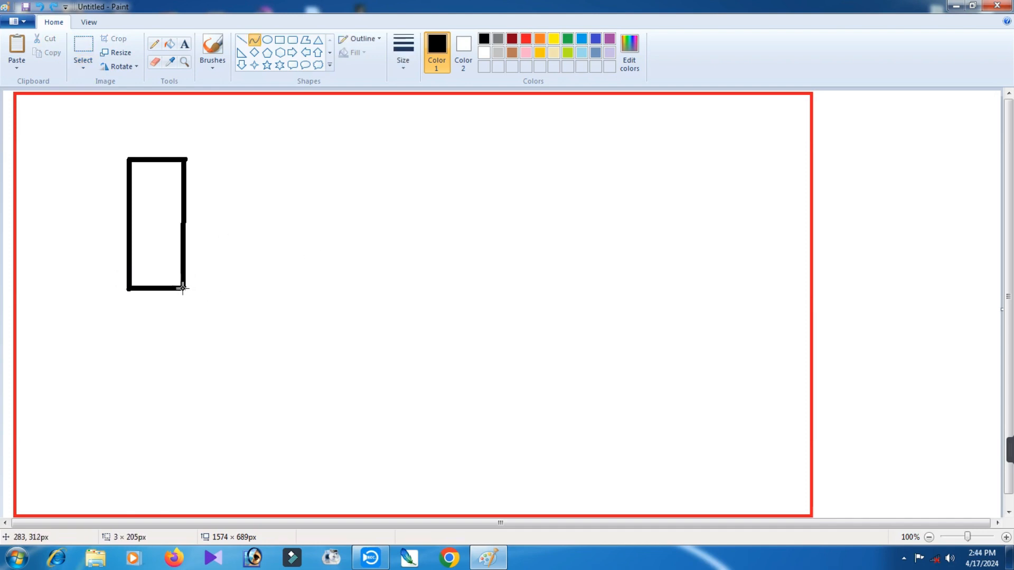
{"action": "mouse_move", "coordinate": [184, 231]}
{"action": "left_mouse_down"}
{"action": "mouse_move", "coordinate": [258, 221]}
{"action": "mouse_move", "coordinate": [264, 169]}
{"action": "left_mouse_up"}
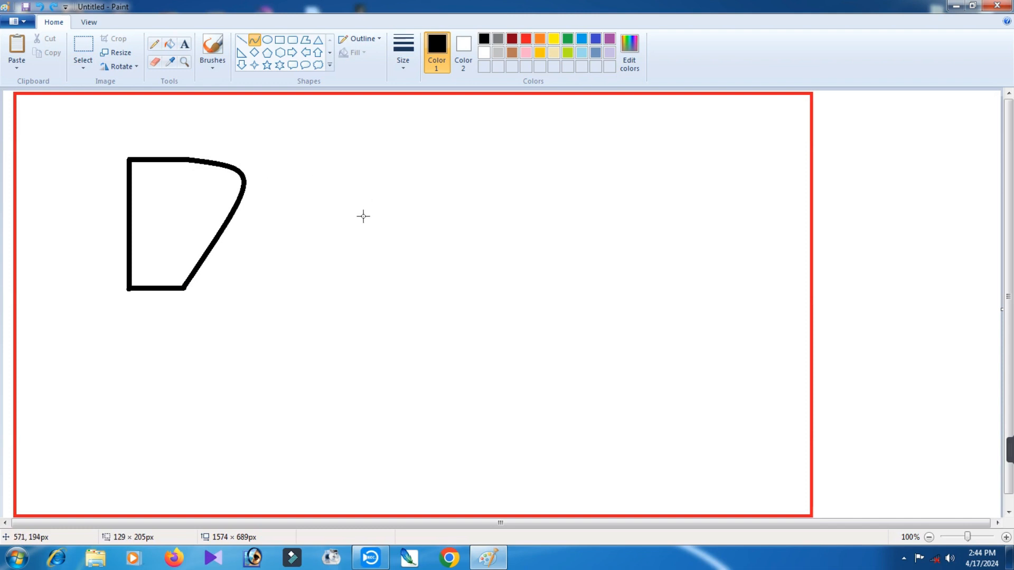
{"action": "left_click_drag", "start_coordinate": [361, 218], "coordinate": [360, 222]}
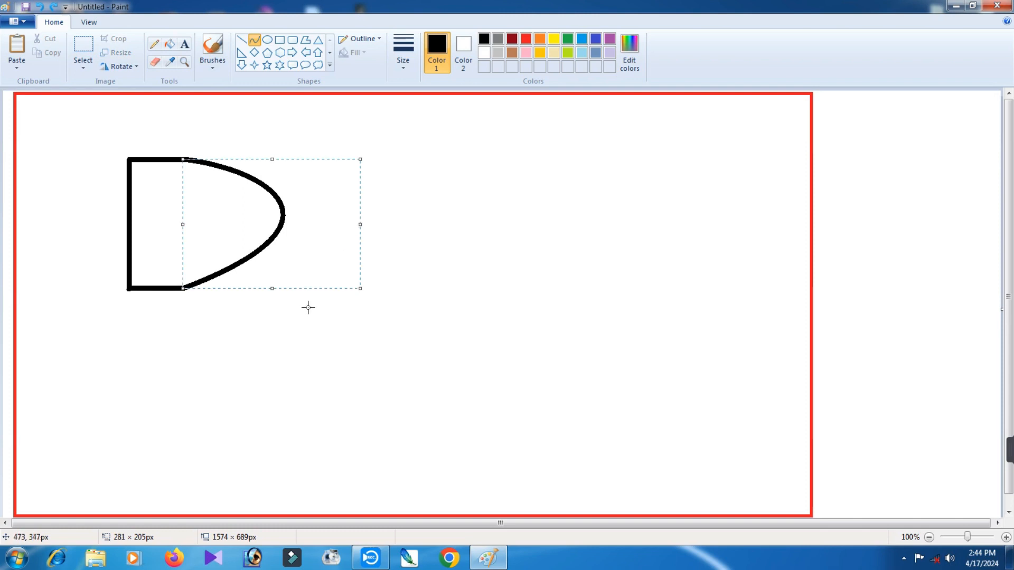
{"action": "left_click_drag", "start_coordinate": [361, 223], "coordinate": [273, 236]}
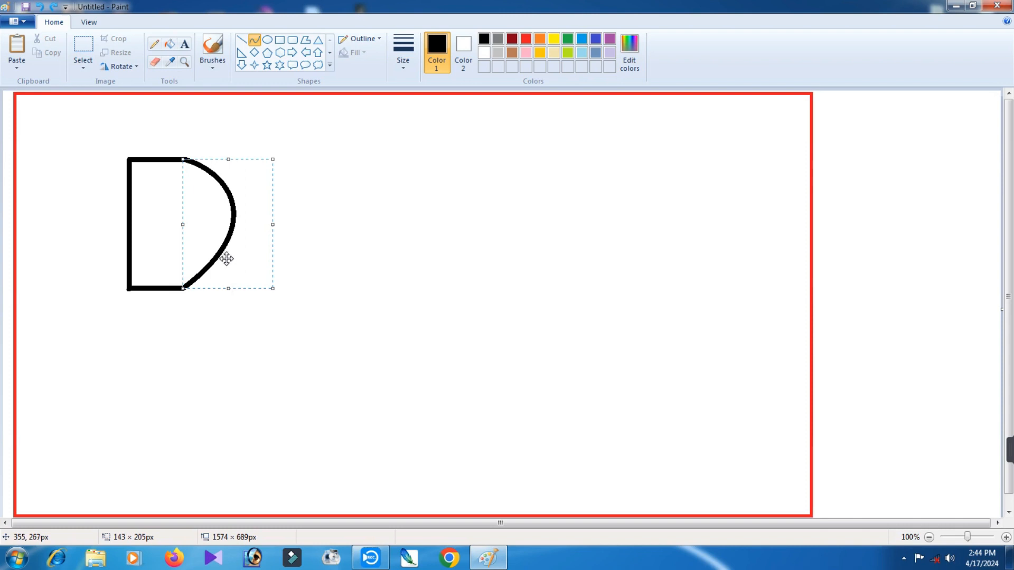
{"action": "left_click", "coordinate": [357, 242]}
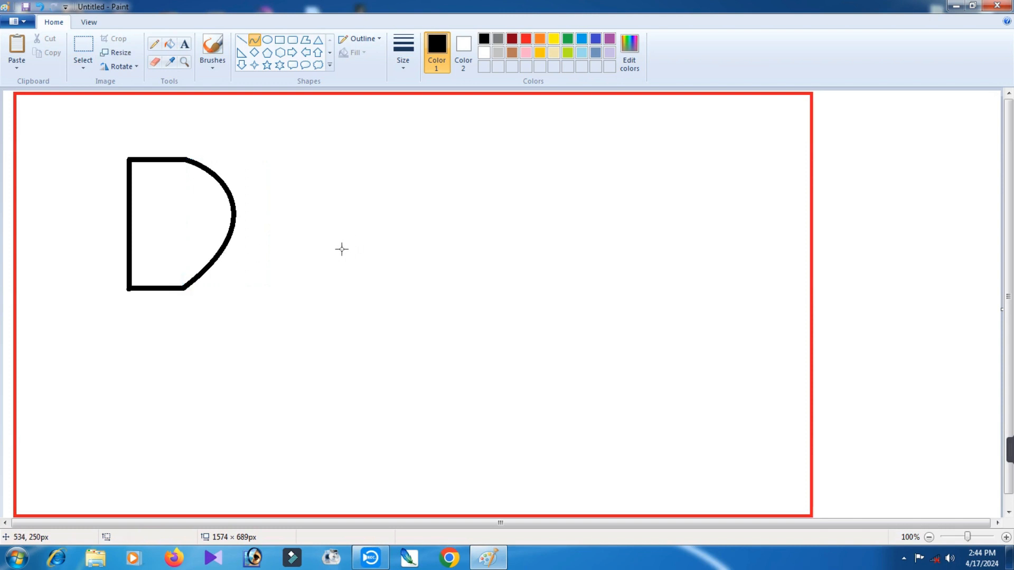
Duplicate the D outline, shrink the copy and place it centred inside the original D.
{"action": "left_click", "coordinate": [84, 44]}
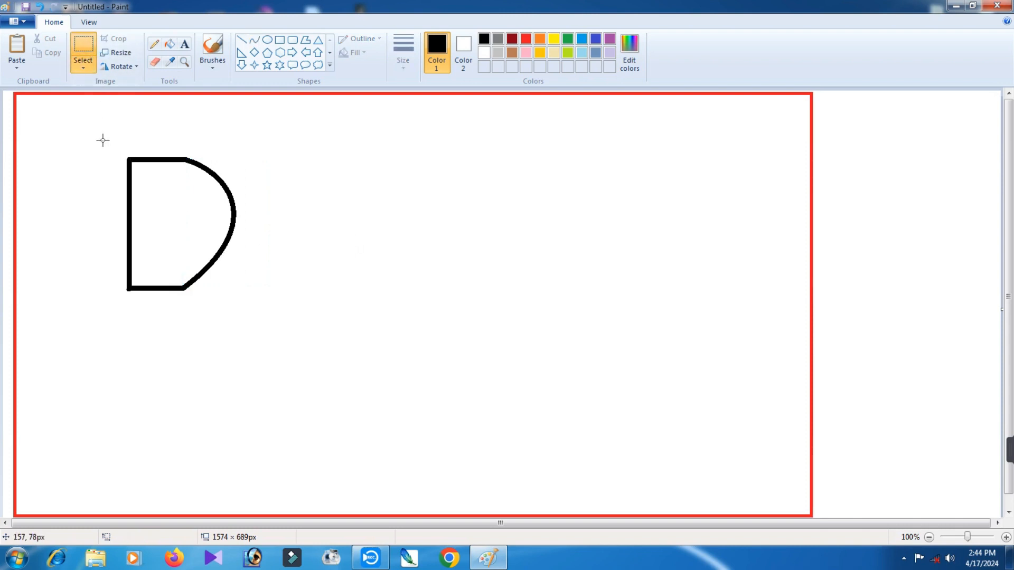
{"action": "left_click_drag", "start_coordinate": [102, 138], "coordinate": [236, 317]}
{"action": "right_click", "coordinate": [205, 253]}
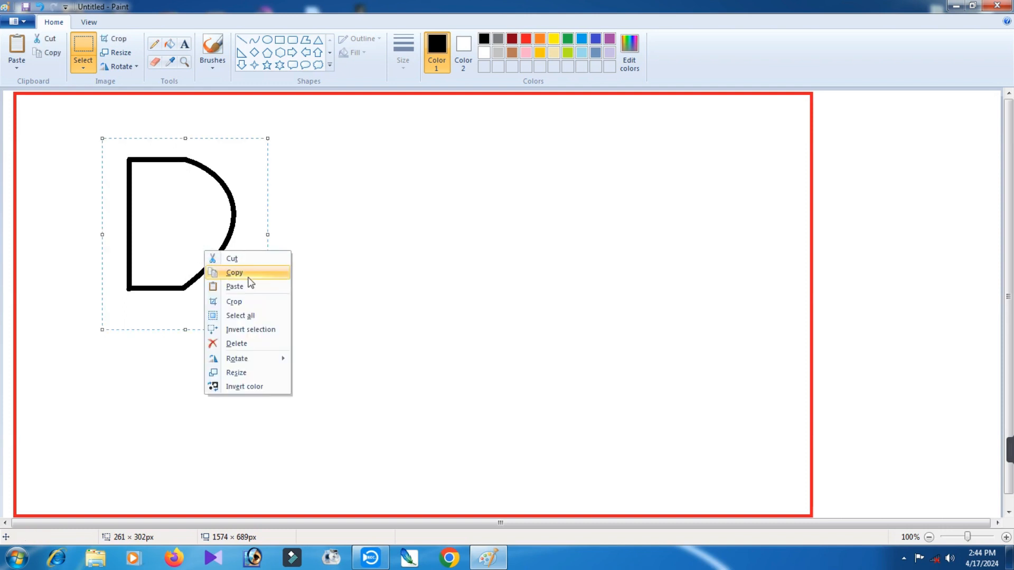
{"action": "left_click", "coordinate": [246, 275]}
{"action": "left_click", "coordinate": [453, 266]}
{"action": "right_click", "coordinate": [454, 266]}
{"action": "left_click", "coordinate": [482, 299]}
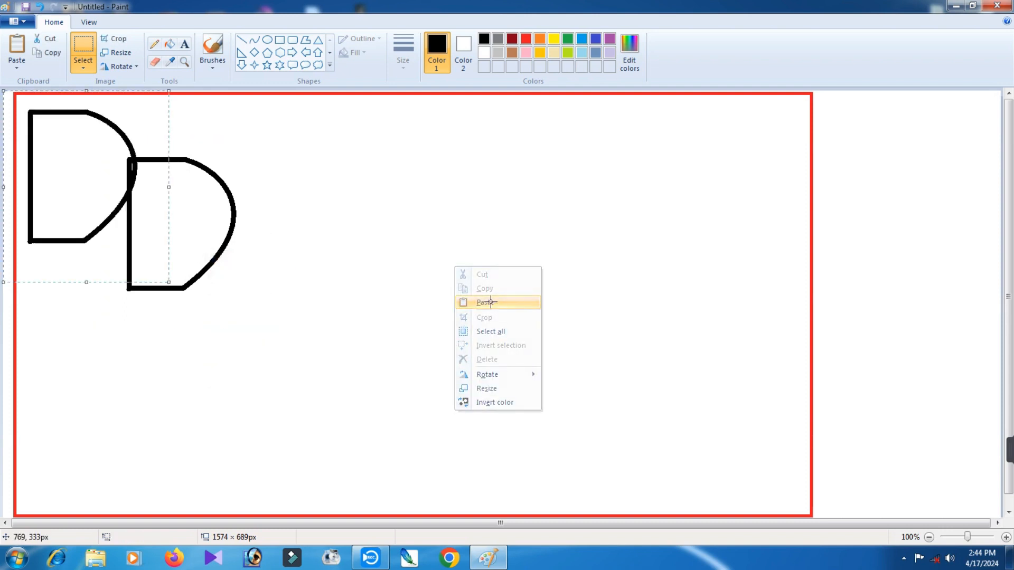
{"action": "left_click_drag", "start_coordinate": [91, 172], "coordinate": [442, 252]}
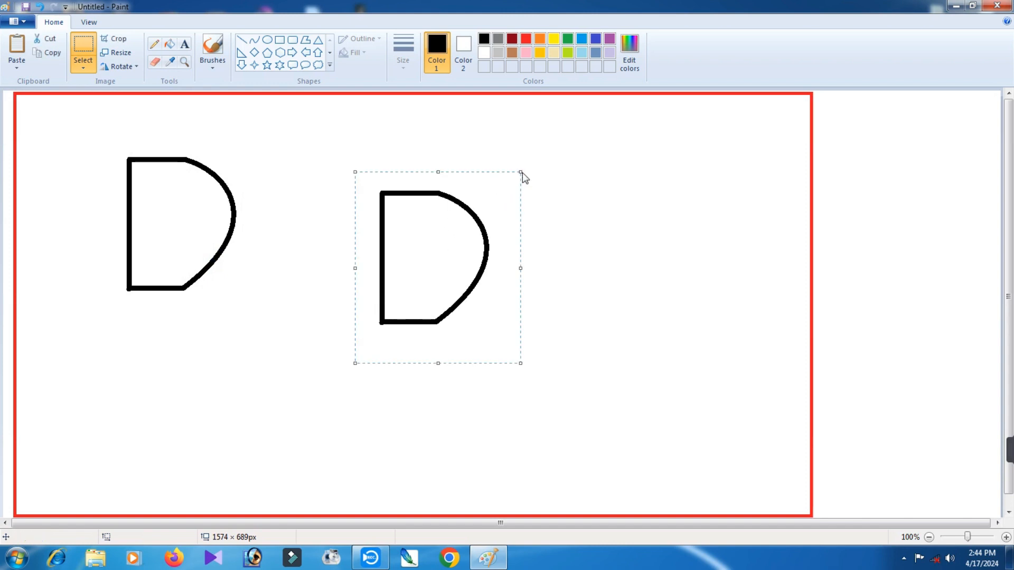
{"action": "left_click_drag", "start_coordinate": [522, 170], "coordinate": [473, 245]}
{"action": "left_click_drag", "start_coordinate": [427, 280], "coordinate": [176, 217]}
Duplicate the double-outlined D and place the copy in the empty area to its lower right.
{"action": "left_click_drag", "start_coordinate": [99, 129], "coordinate": [291, 334]}
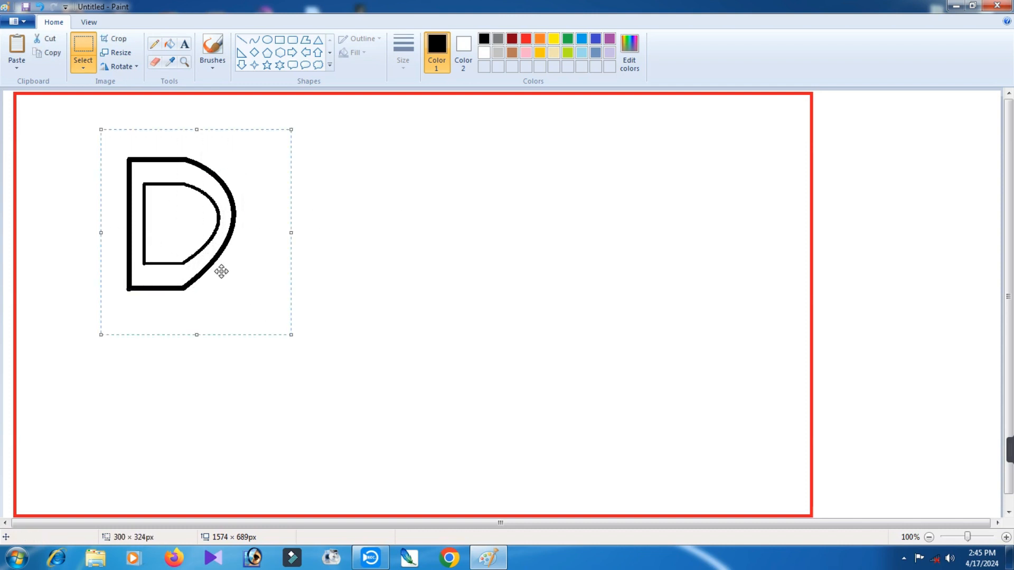
{"action": "right_click", "coordinate": [221, 271]}
{"action": "left_click", "coordinate": [274, 278]}
{"action": "left_click", "coordinate": [415, 257]}
{"action": "right_click", "coordinate": [409, 294]}
{"action": "left_click", "coordinate": [439, 330]}
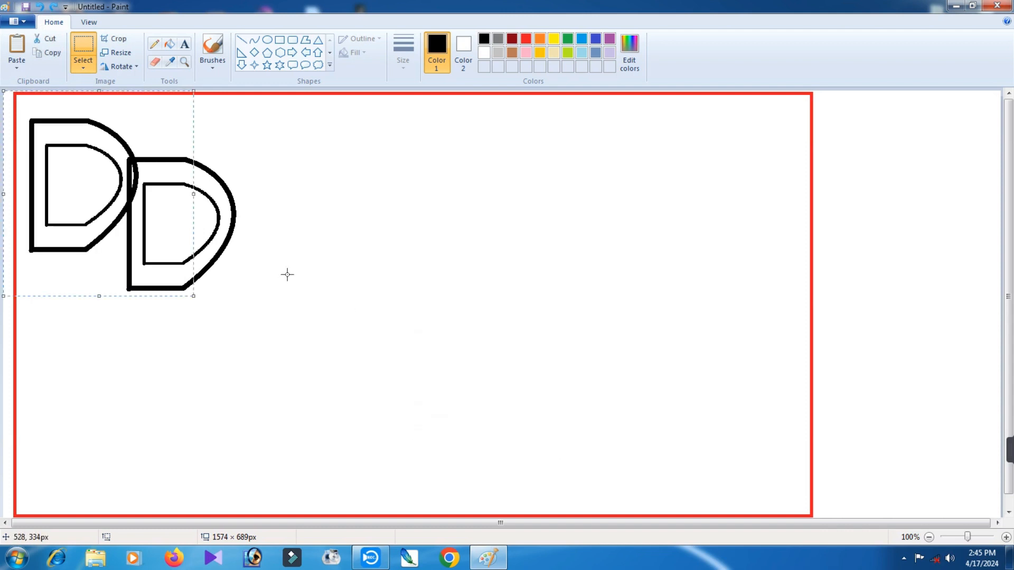
{"action": "left_click_drag", "start_coordinate": [90, 181], "coordinate": [434, 326]}
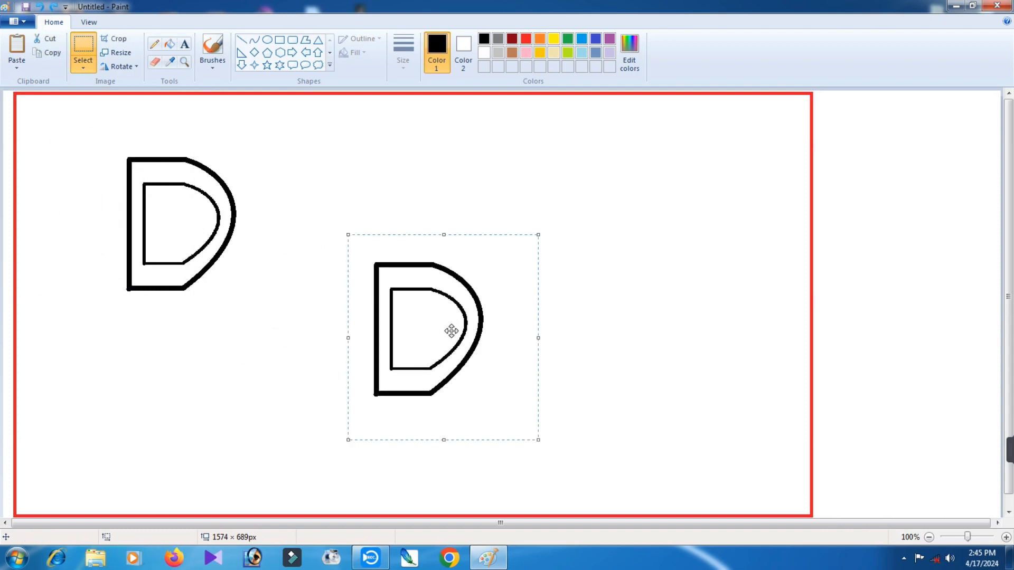
Flip the copied D vertically and join it directly beneath the original to form a B shape.
{"action": "right_click", "coordinate": [451, 331]}
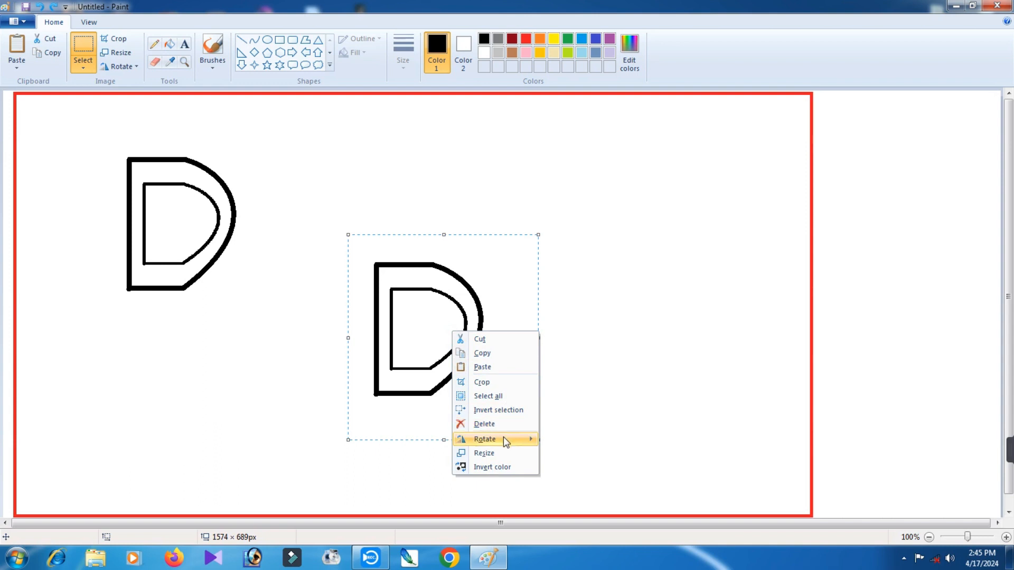
{"action": "mouse_move", "coordinate": [503, 438]}
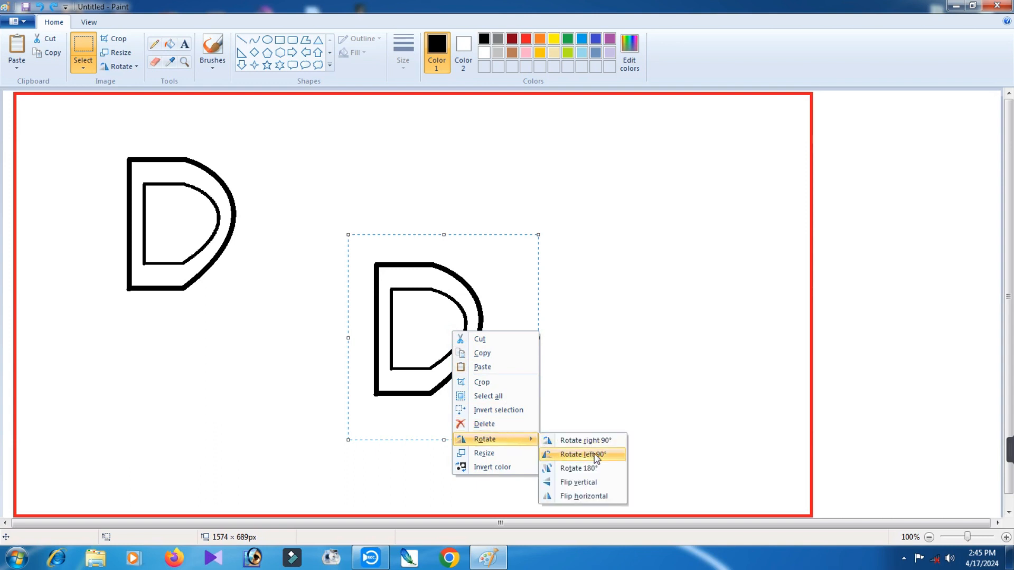
{"action": "left_click", "coordinate": [580, 481]}
{"action": "left_click_drag", "start_coordinate": [452, 322], "coordinate": [205, 327]}
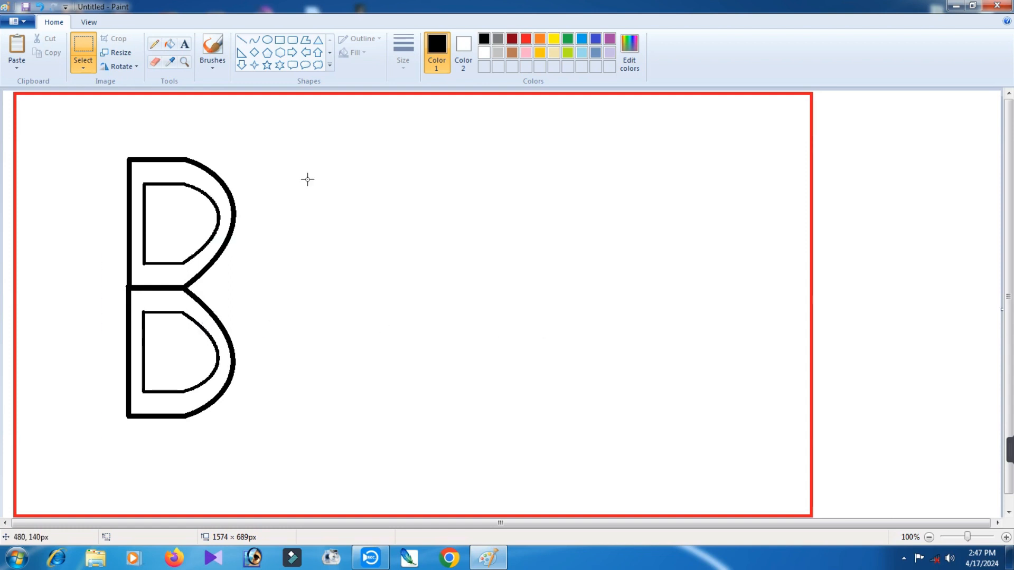
Draw a circle about 362 × 352 px right of the B shape, using the second-thinnest outline.
{"action": "left_click", "coordinate": [269, 41]}
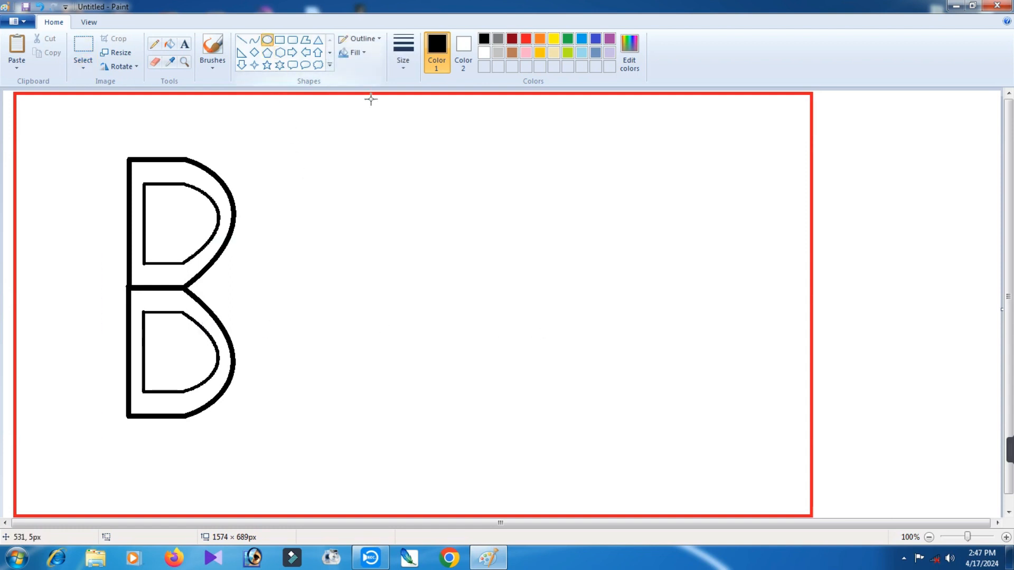
{"action": "left_click", "coordinate": [403, 60]}
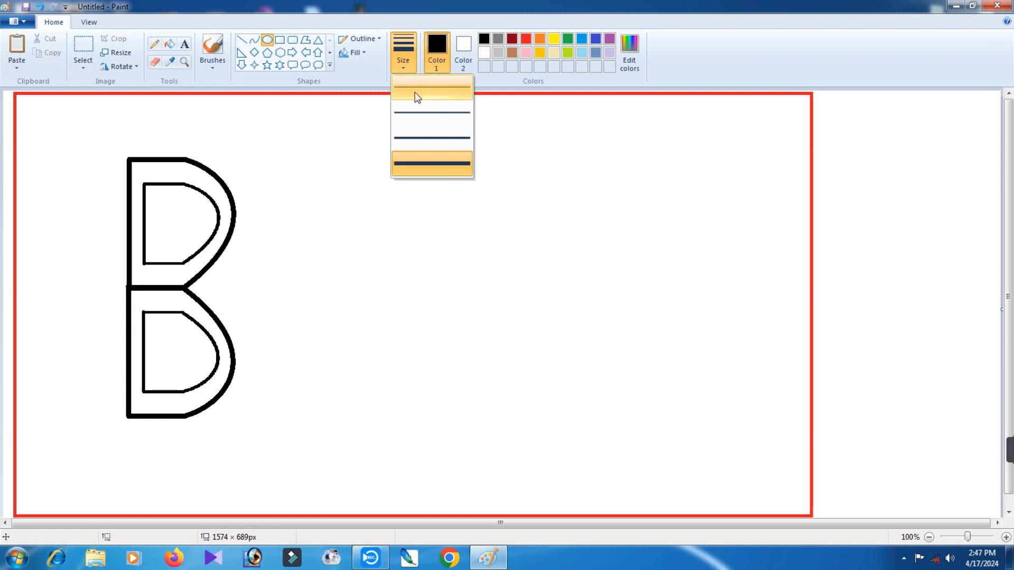
{"action": "left_click", "coordinate": [420, 112]}
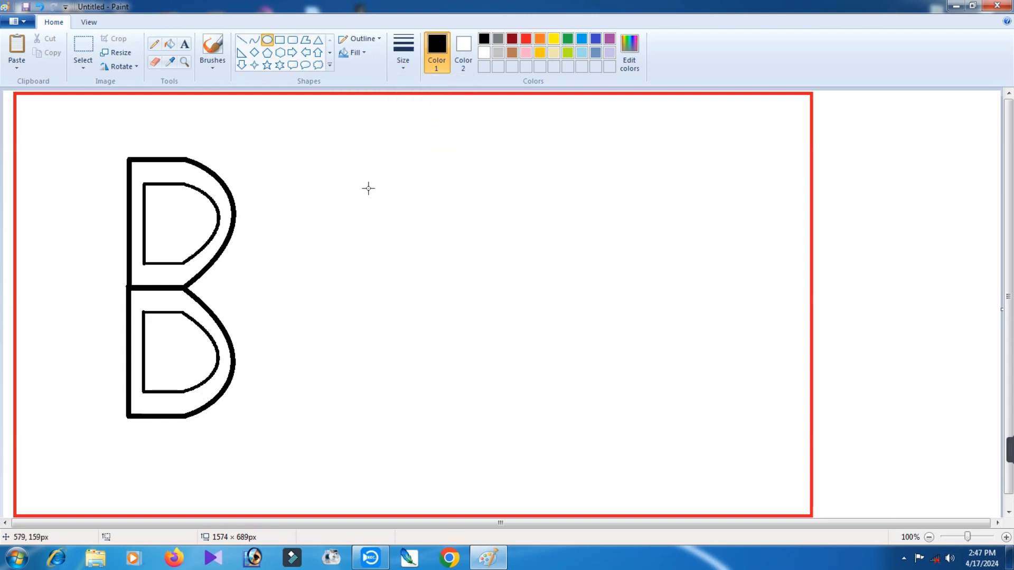
{"action": "left_click_drag", "start_coordinate": [355, 168], "coordinate": [584, 391]}
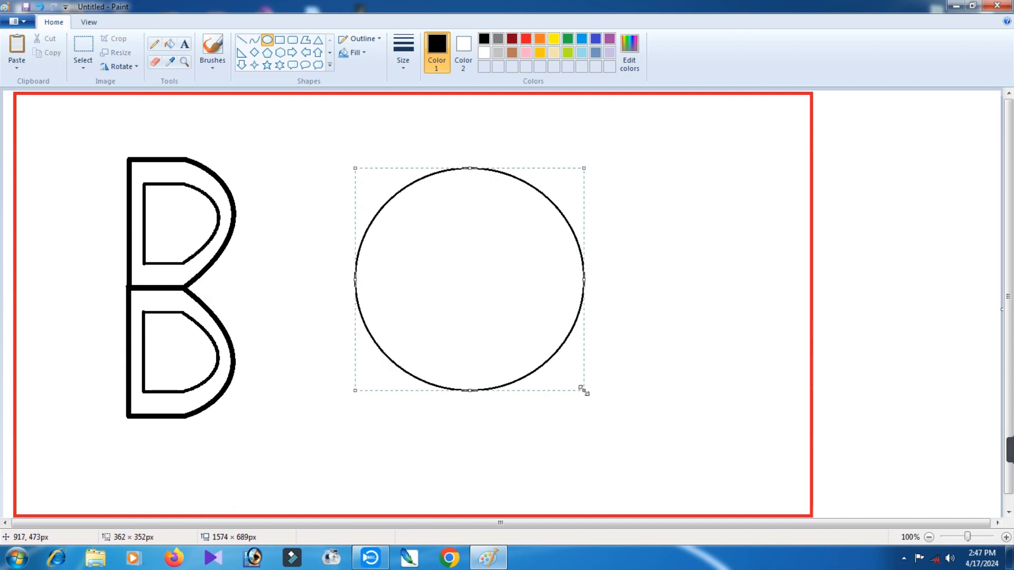
{"action": "left_click", "coordinate": [680, 253]}
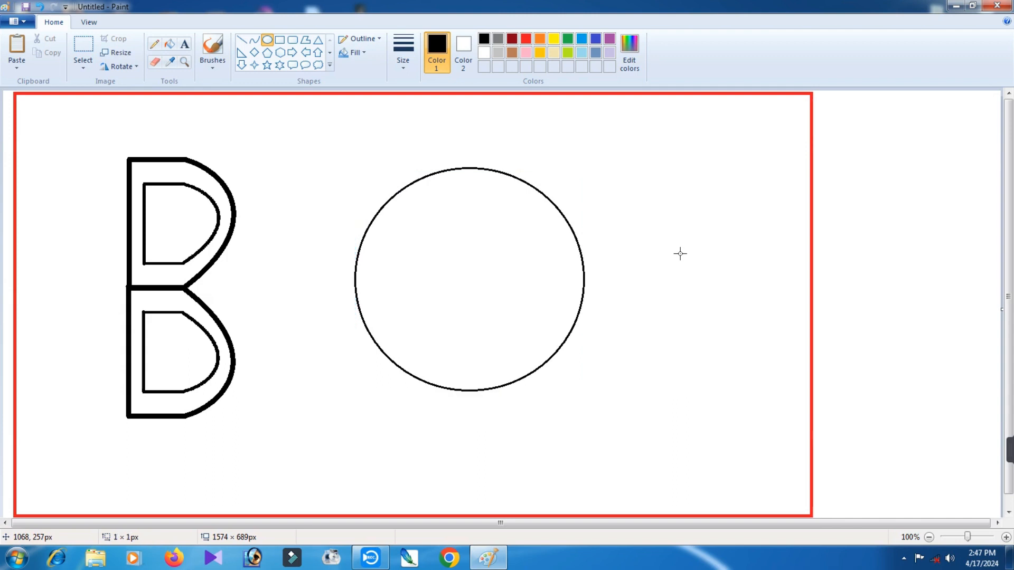
Draw a hexagon about 125 × 127 px at the centre of the circle.
{"action": "left_click", "coordinate": [283, 53]}
{"action": "left_click_drag", "start_coordinate": [444, 252], "coordinate": [499, 320]}
{"action": "left_click_drag", "start_coordinate": [470, 278], "coordinate": [481, 275]}
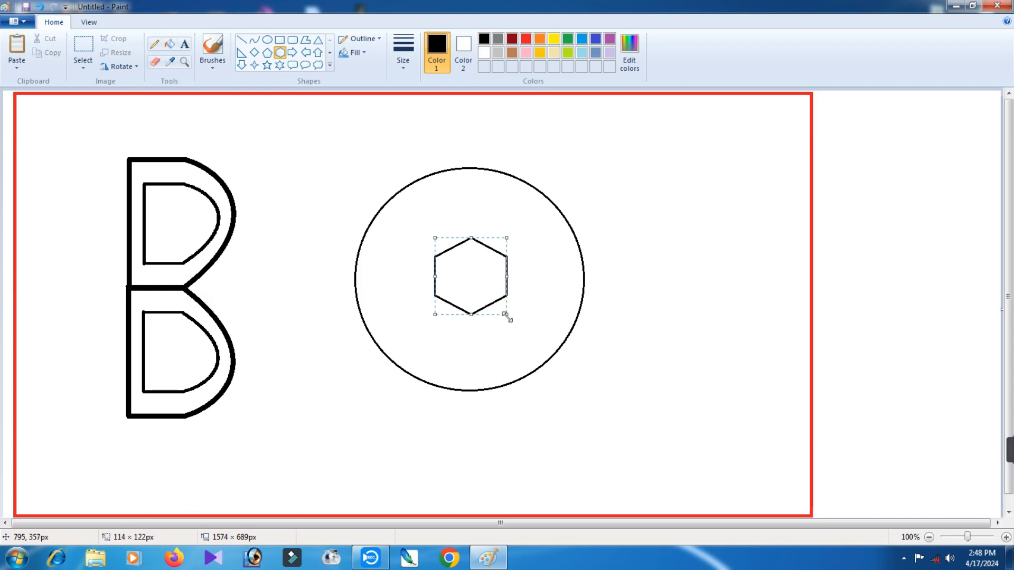
{"action": "left_click_drag", "start_coordinate": [508, 318], "coordinate": [514, 318]}
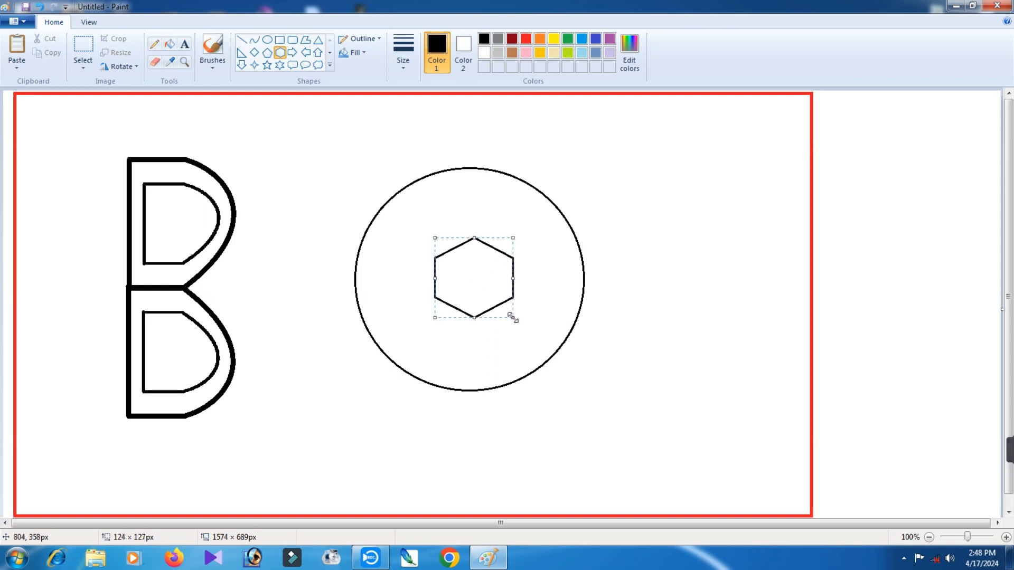
{"action": "left_click", "coordinate": [653, 290]}
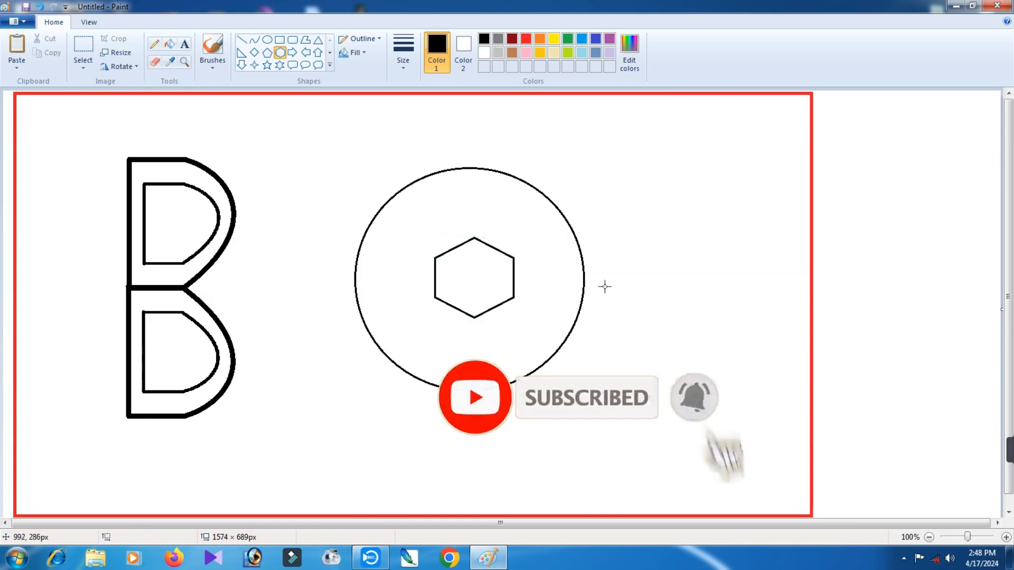
Copy the central hexagon and place the duplicate against its upper-left edge inside the circle.
{"action": "left_click", "coordinate": [87, 53]}
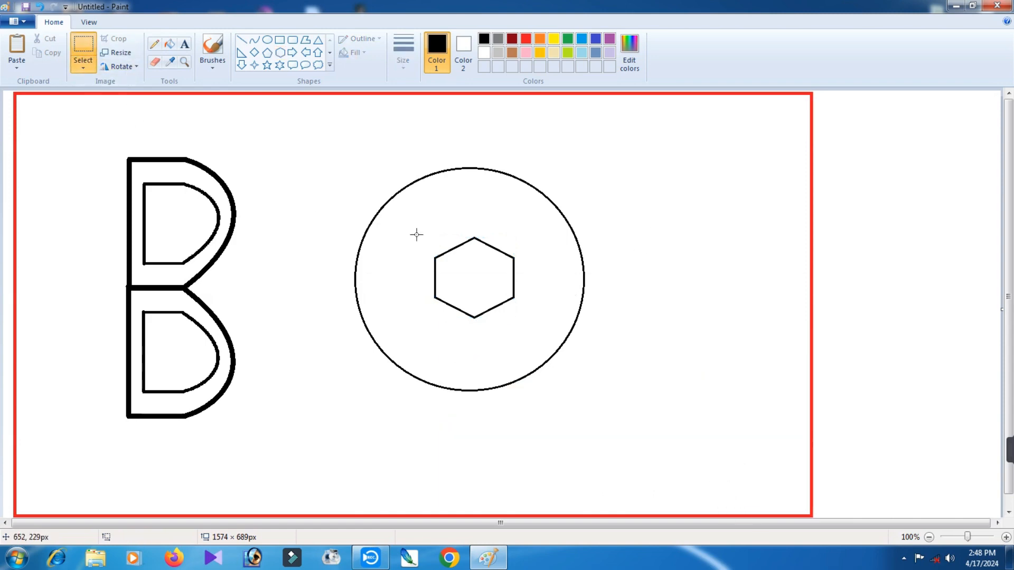
{"action": "left_click_drag", "start_coordinate": [416, 227], "coordinate": [545, 347]}
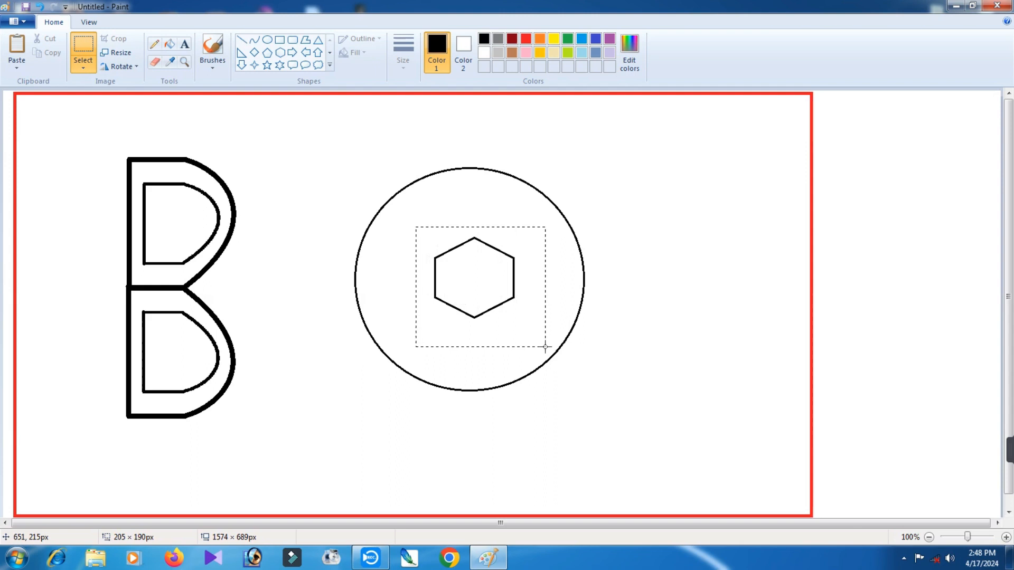
{"action": "right_click", "coordinate": [492, 285]}
{"action": "left_click", "coordinate": [524, 306]}
{"action": "right_click", "coordinate": [658, 248]}
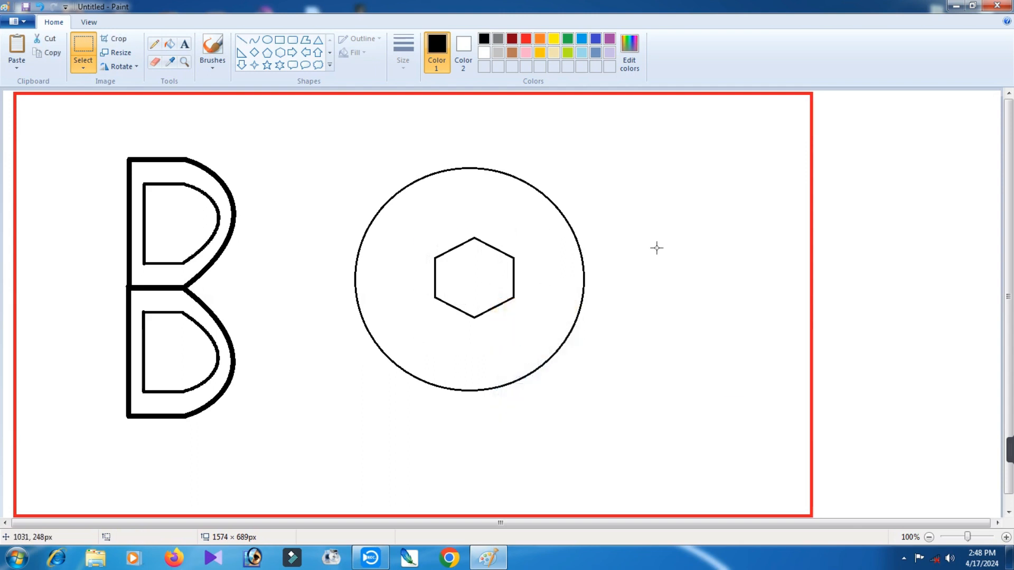
{"action": "left_click", "coordinate": [687, 284]}
{"action": "left_click_drag", "start_coordinate": [77, 148], "coordinate": [450, 224]}
Add two more hexagon copies, joined to the central hexagon's lower-right and upper-right edges.
{"action": "right_click", "coordinate": [540, 240]}
{"action": "left_click", "coordinate": [581, 274]}
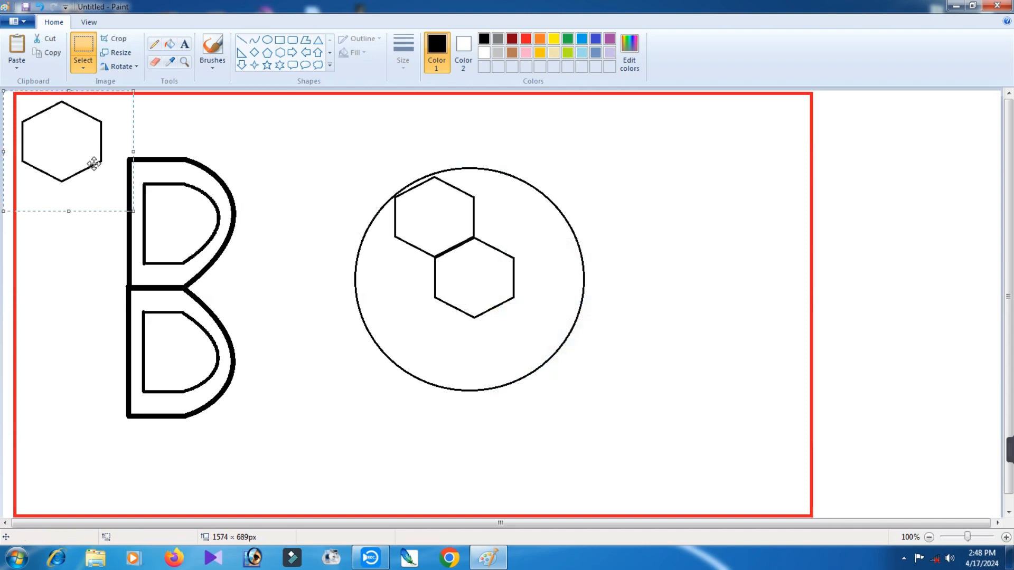
{"action": "left_click_drag", "start_coordinate": [111, 152], "coordinate": [524, 331]}
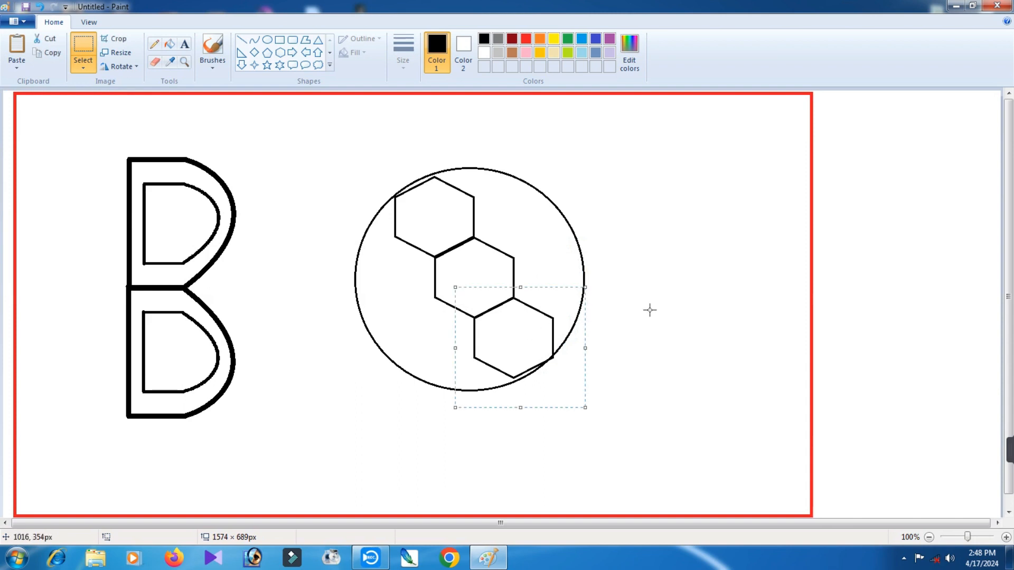
{"action": "left_click", "coordinate": [669, 283]}
{"action": "right_click", "coordinate": [655, 252]}
{"action": "left_click", "coordinate": [687, 288]}
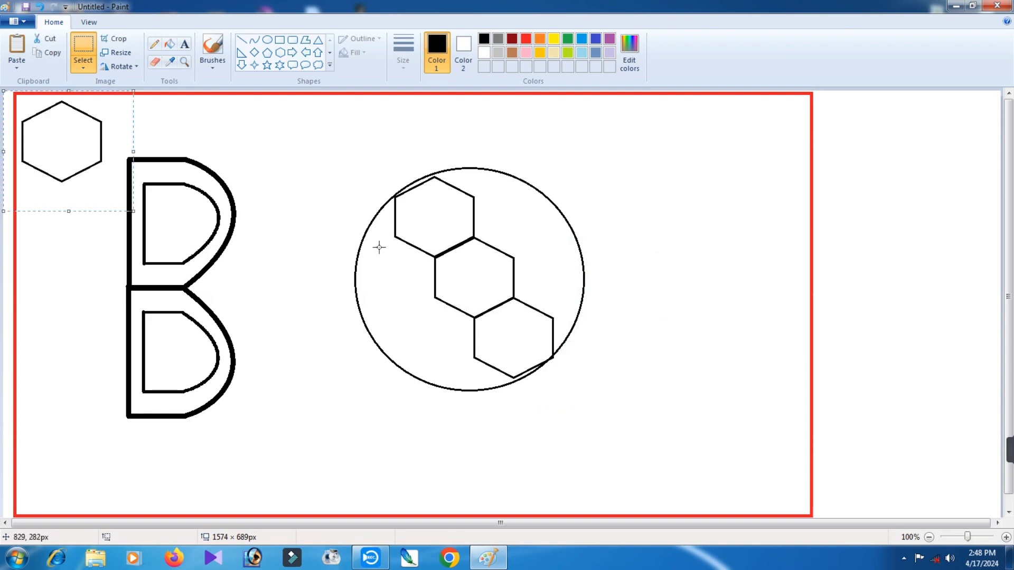
{"action": "left_click_drag", "start_coordinate": [86, 142], "coordinate": [542, 223]}
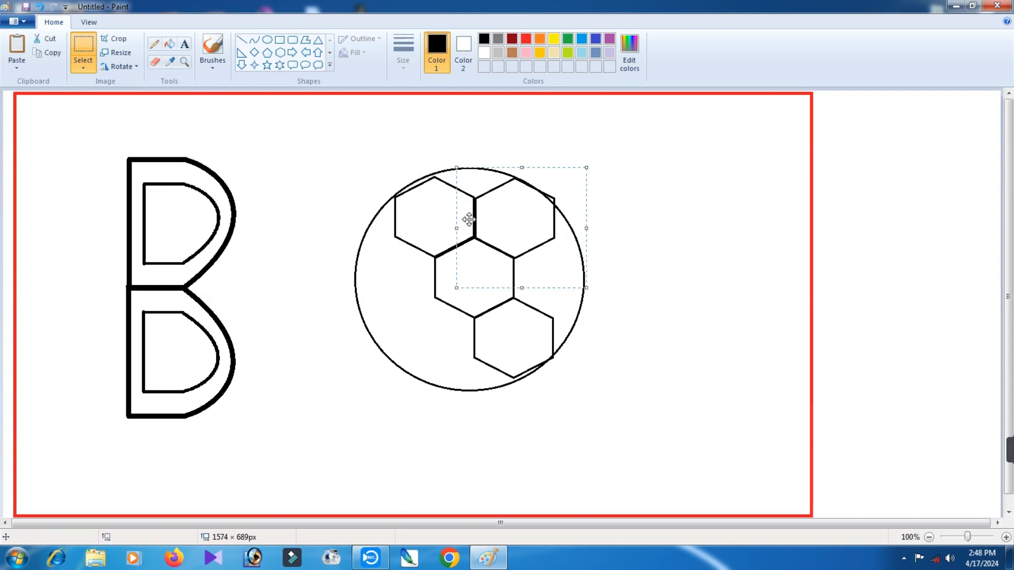
Add hexagon copies directly left and right of the central hexagon, sharing its vertical edges.
{"action": "right_click", "coordinate": [664, 194]}
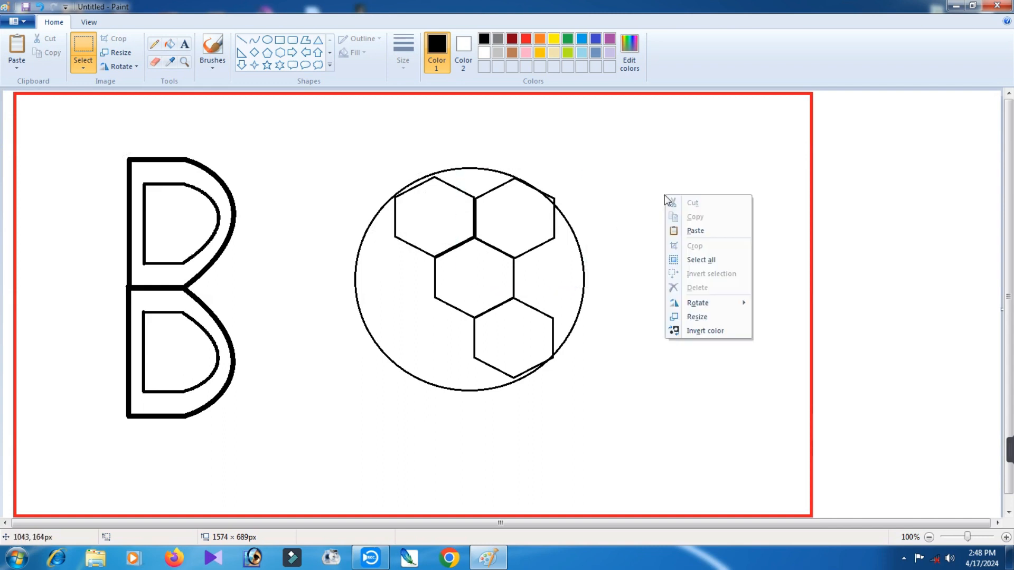
{"action": "left_click", "coordinate": [712, 231]}
{"action": "left_click_drag", "start_coordinate": [82, 139], "coordinate": [410, 273]}
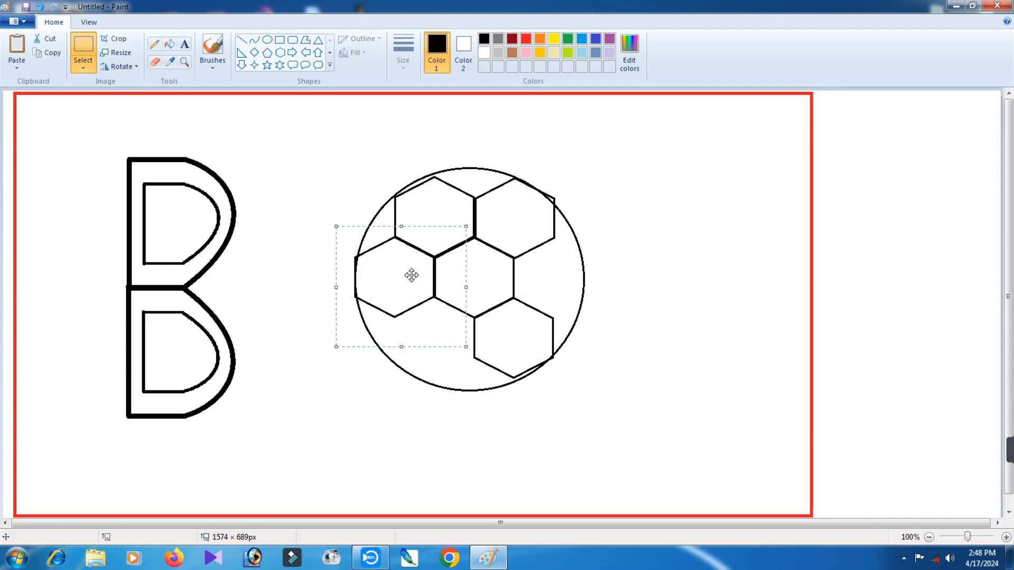
{"action": "left_click", "coordinate": [677, 253]}
{"action": "right_click", "coordinate": [677, 253]}
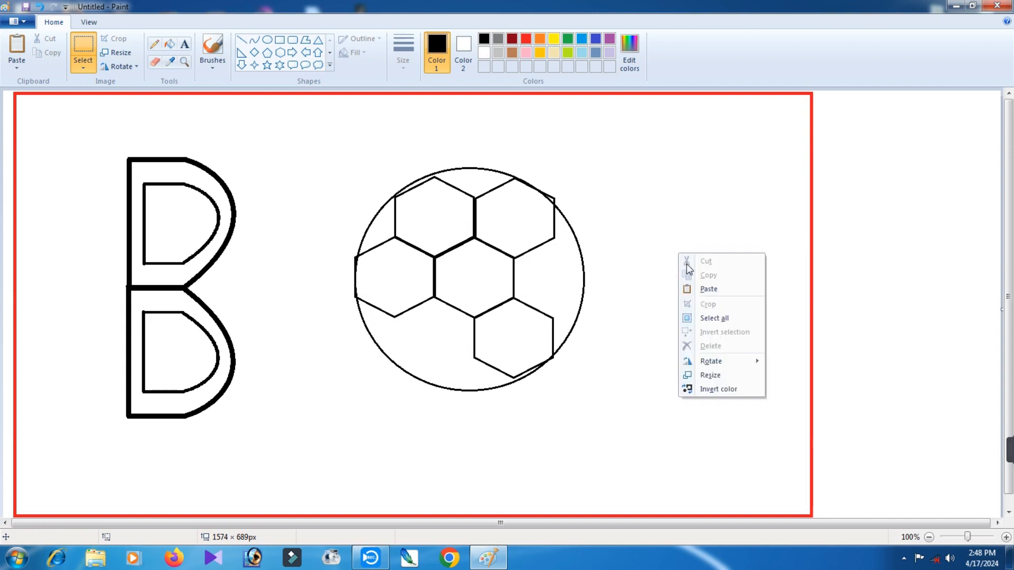
{"action": "left_click", "coordinate": [704, 291]}
{"action": "left_click_drag", "start_coordinate": [81, 146], "coordinate": [572, 282]}
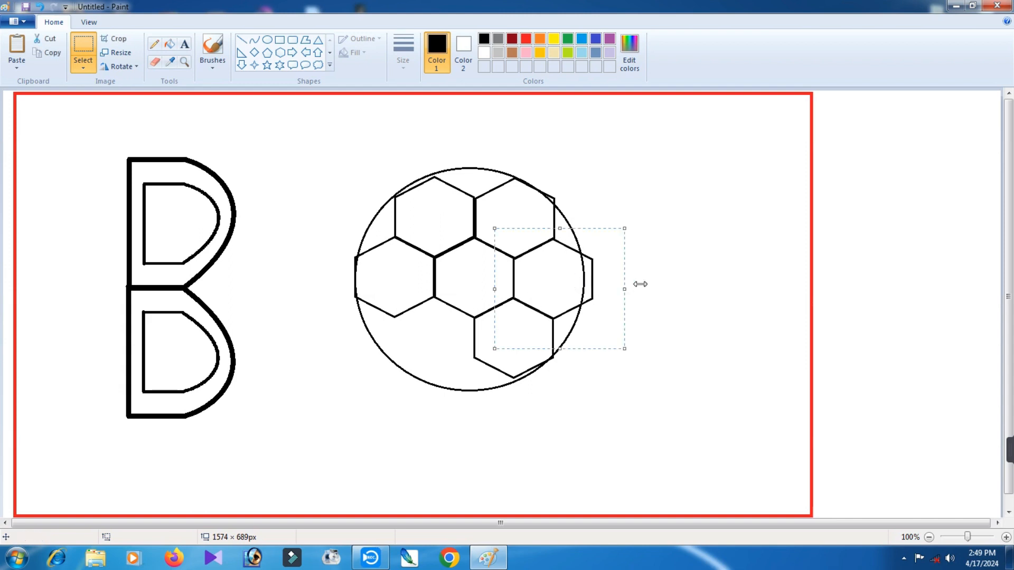
Complete the ring with a hexagon copy joined to the central hexagon's lower-left edge.
{"action": "right_click", "coordinate": [654, 268]}
{"action": "left_click", "coordinate": [685, 305]}
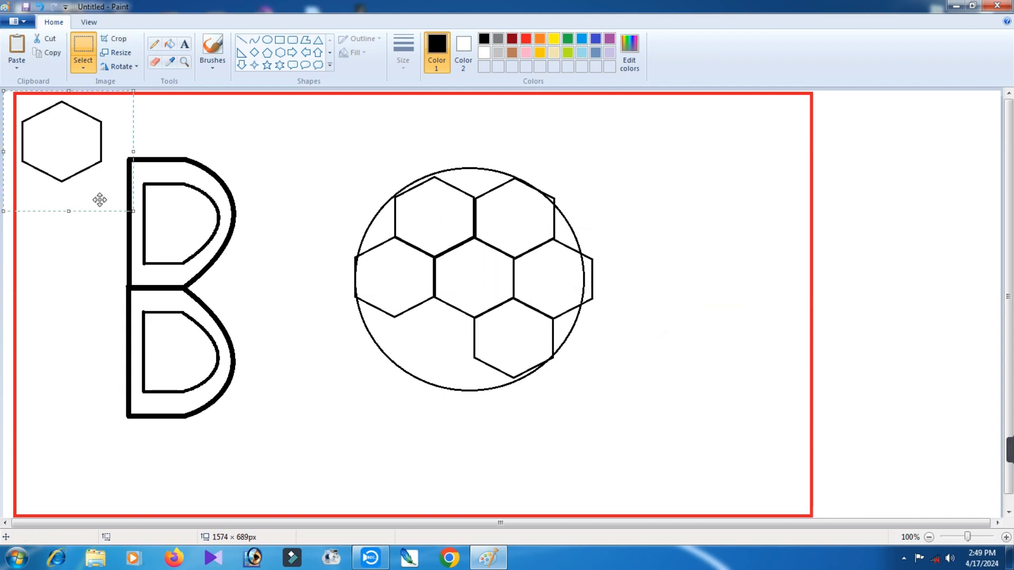
{"action": "left_click_drag", "start_coordinate": [68, 149], "coordinate": [433, 337]}
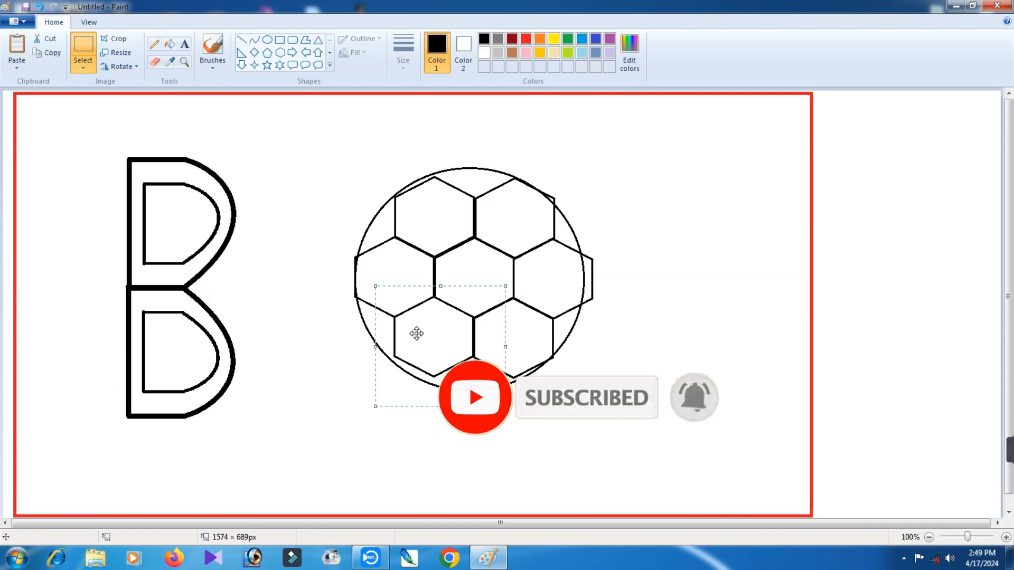
{"action": "left_click", "coordinate": [634, 318]}
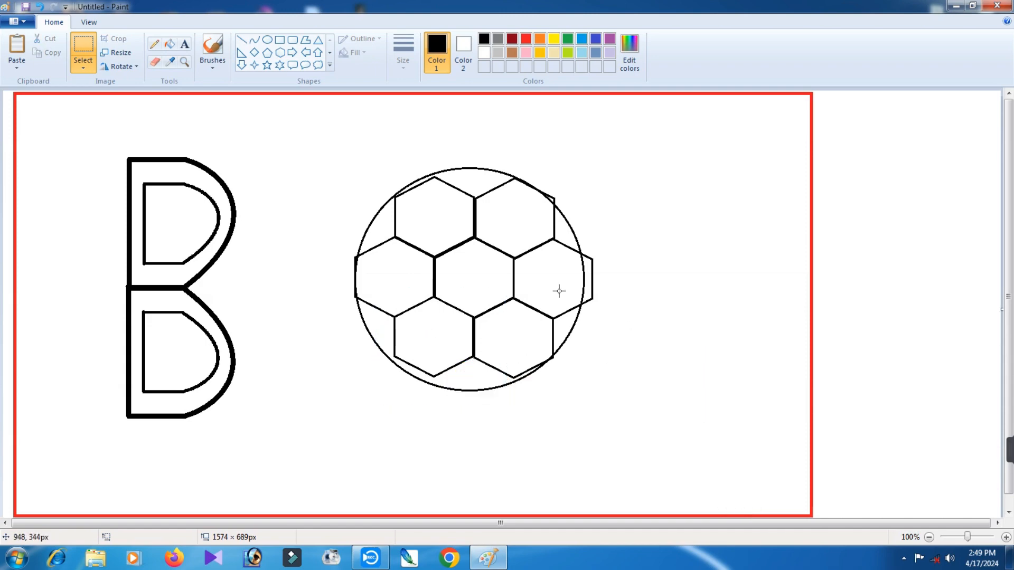
Erase the parts of the right and upper-right hexagons that extend beyond the circle.
{"action": "left_click", "coordinate": [156, 63]}
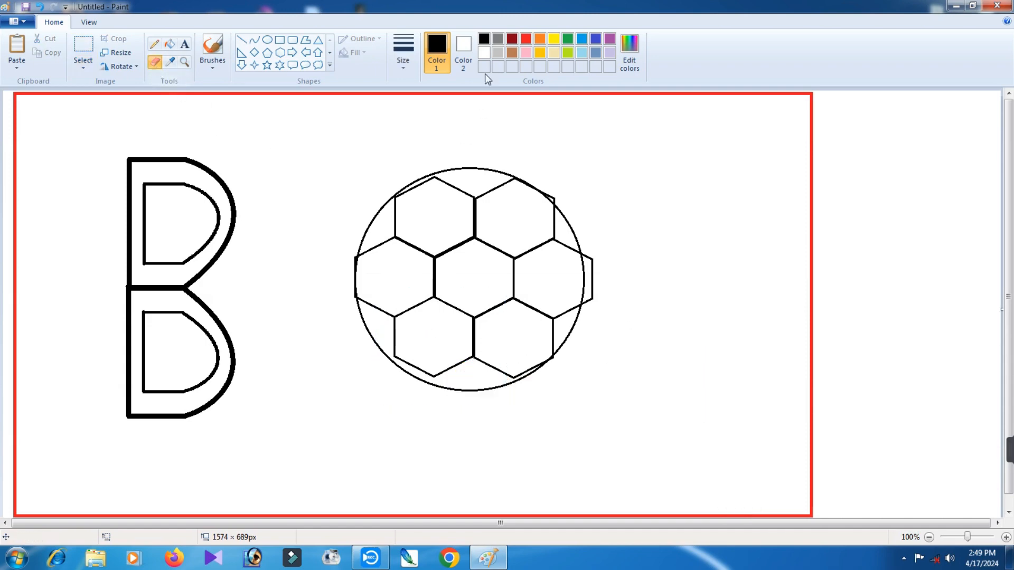
{"action": "left_click", "coordinate": [483, 53]}
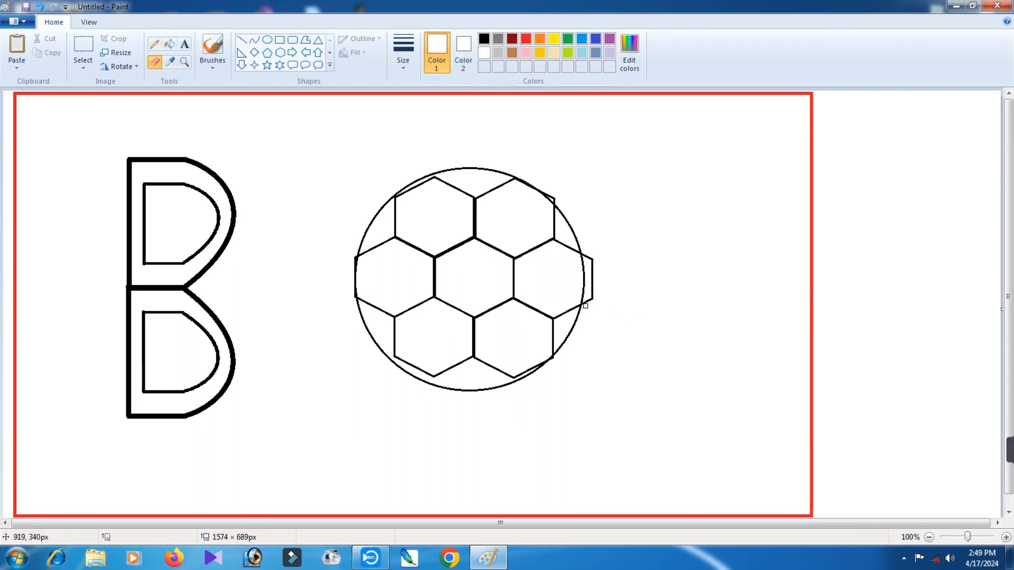
{"action": "left_click_drag", "start_coordinate": [585, 304], "coordinate": [587, 273]}
{"action": "left_click_drag", "start_coordinate": [591, 260], "coordinate": [593, 293]}
{"action": "left_click_drag", "start_coordinate": [554, 204], "coordinate": [552, 191]}
Draw short black lines joining the outer hexagon corners to the circle, and clean up the circle's upper-right edge with the eraser.
{"action": "left_click", "coordinate": [241, 40]}
{"action": "left_click", "coordinate": [484, 38]}
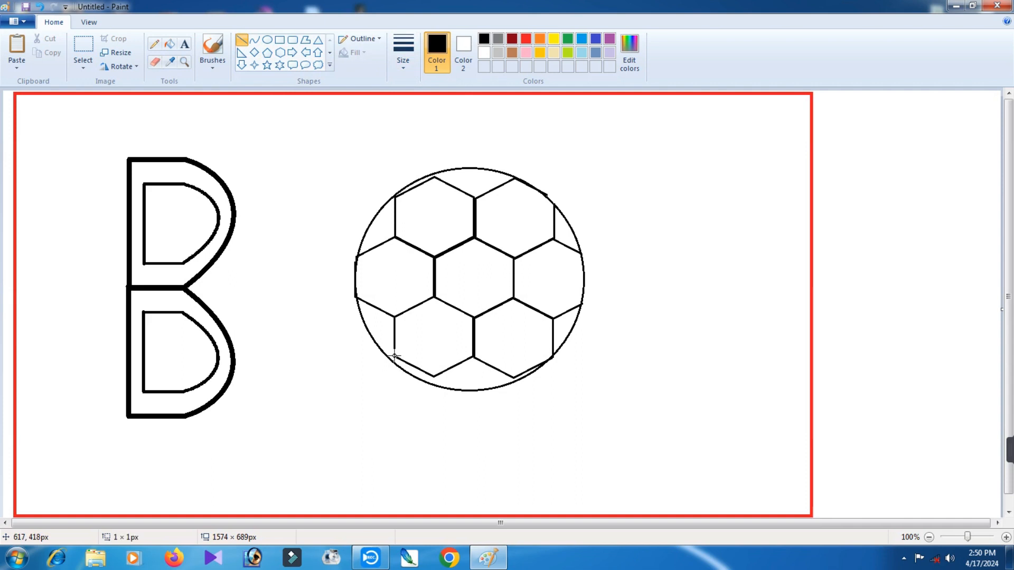
{"action": "left_click_drag", "start_coordinate": [394, 356], "coordinate": [392, 359]}
{"action": "left_click_drag", "start_coordinate": [433, 375], "coordinate": [433, 383]}
{"action": "left_click_drag", "start_coordinate": [512, 378], "coordinate": [512, 381]}
{"action": "left_click", "coordinate": [155, 62]}
{"action": "left_click", "coordinate": [548, 192]}
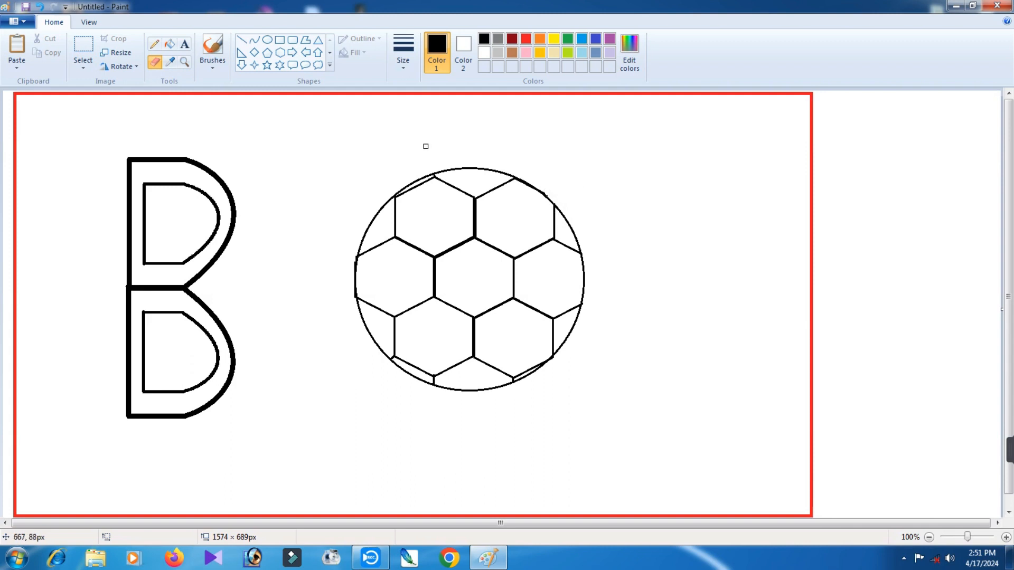
Fill the central hexagon and the upper-left, lower-right, lower-left, top and upper-right edge segments of the ball with black.
{"action": "left_click", "coordinate": [169, 44]}
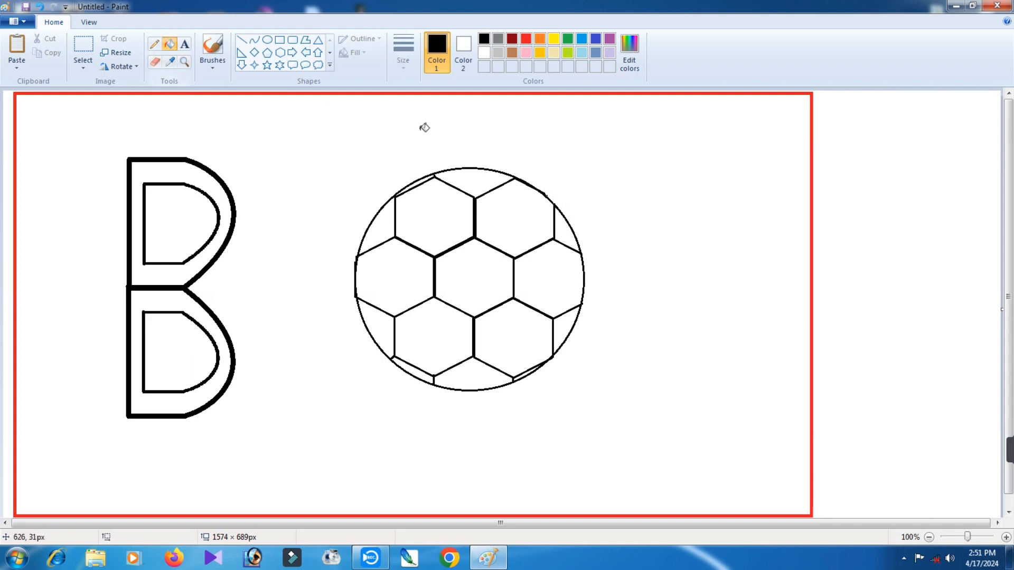
{"action": "left_click", "coordinate": [480, 277]}
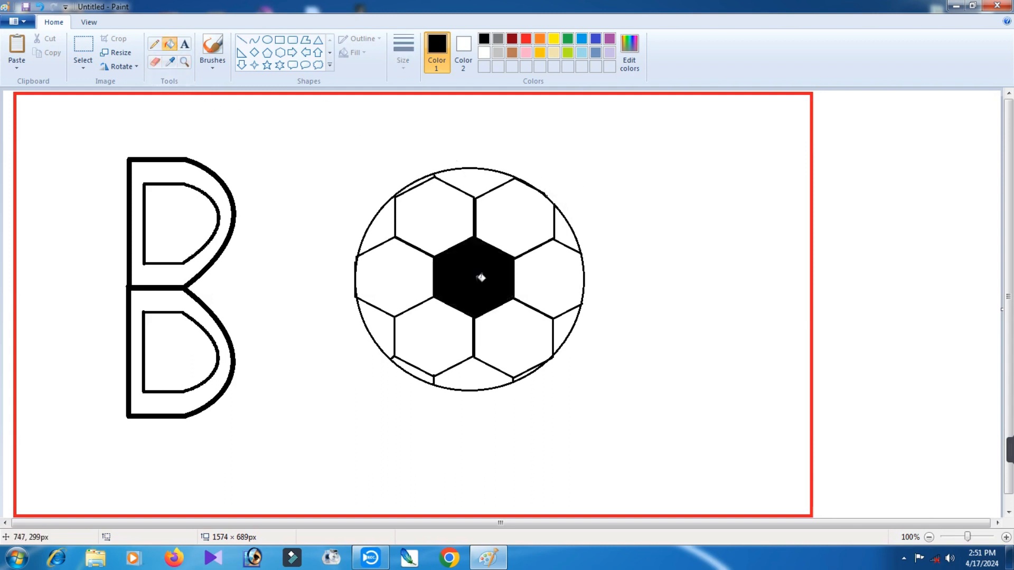
{"action": "left_click", "coordinate": [383, 224]}
{"action": "left_click", "coordinate": [564, 330]}
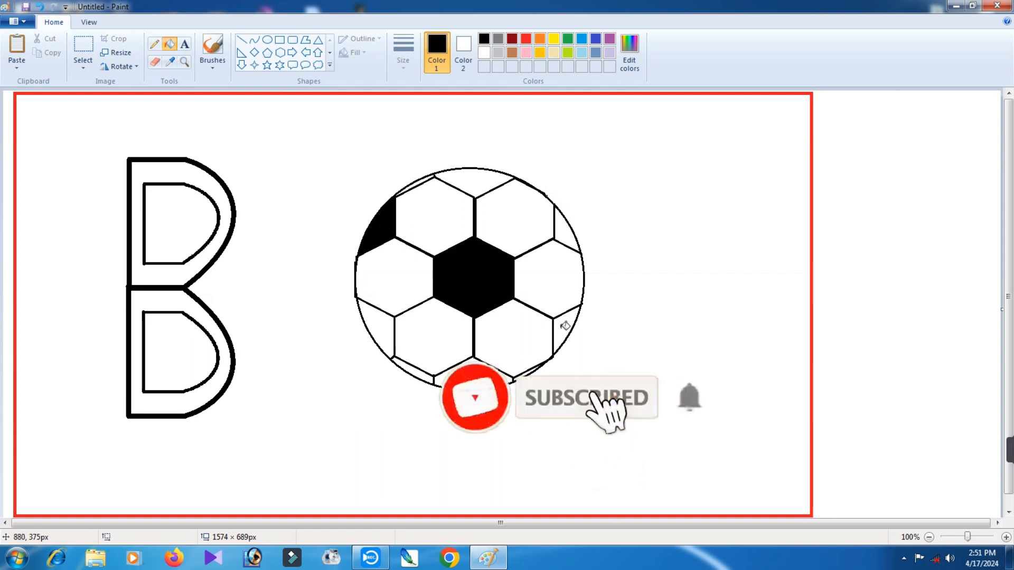
{"action": "left_click", "coordinate": [422, 372]}
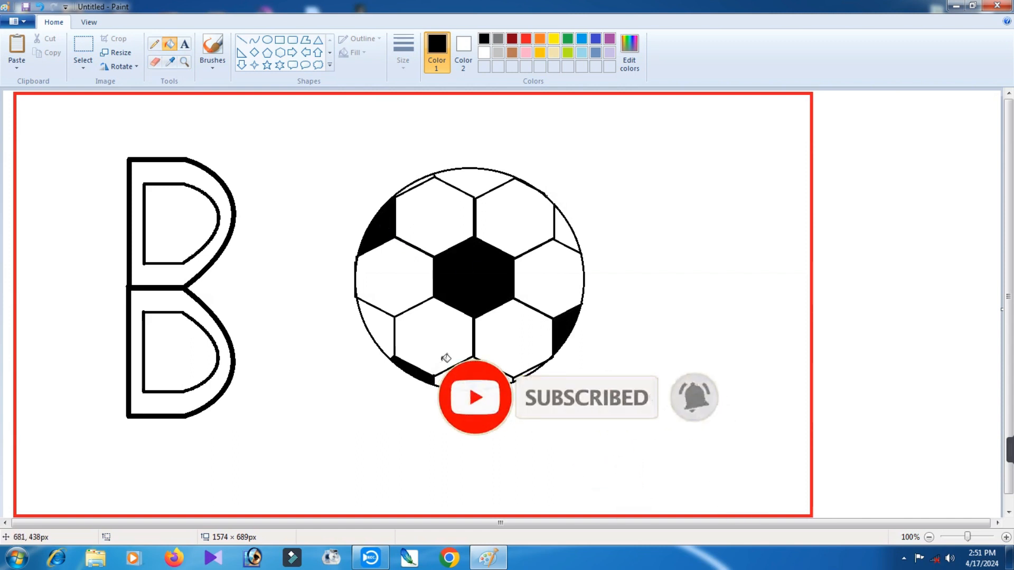
{"action": "left_click", "coordinate": [493, 179]}
{"action": "left_click", "coordinate": [568, 231]}
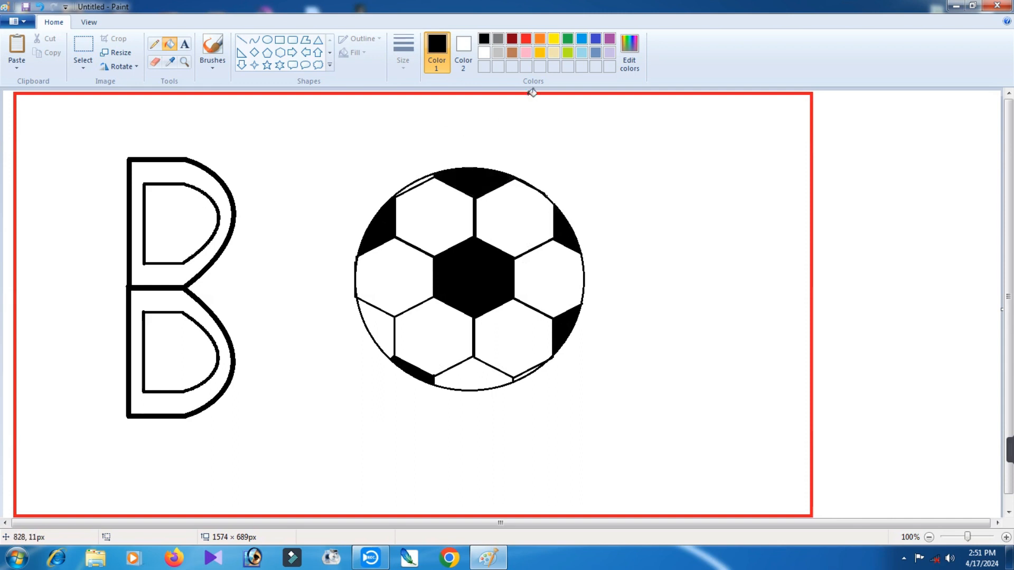
Fill the bands between the inner and outer outlines of both halves of the B with red.
{"action": "left_click", "coordinate": [525, 38]}
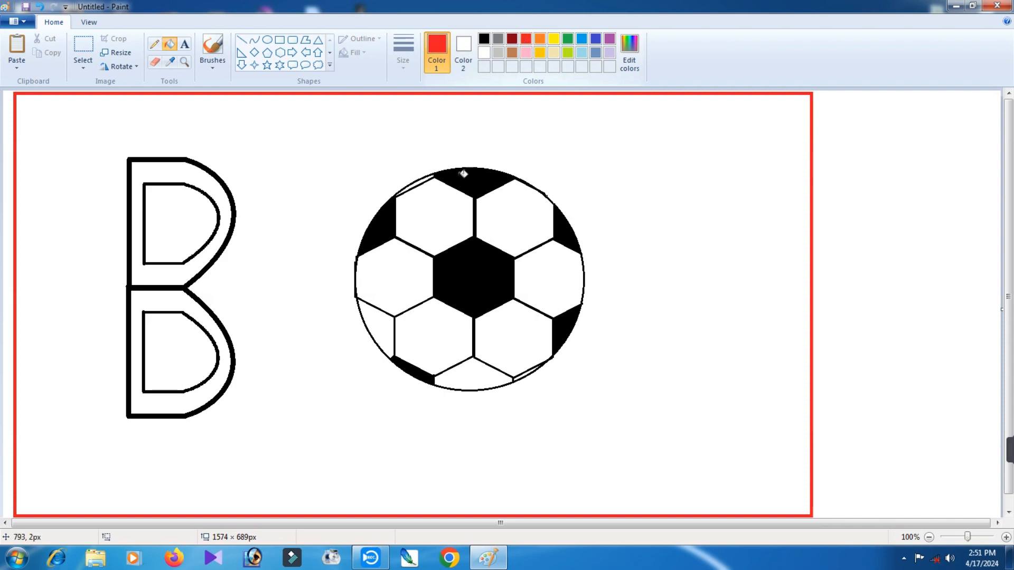
{"action": "left_click", "coordinate": [182, 272]}
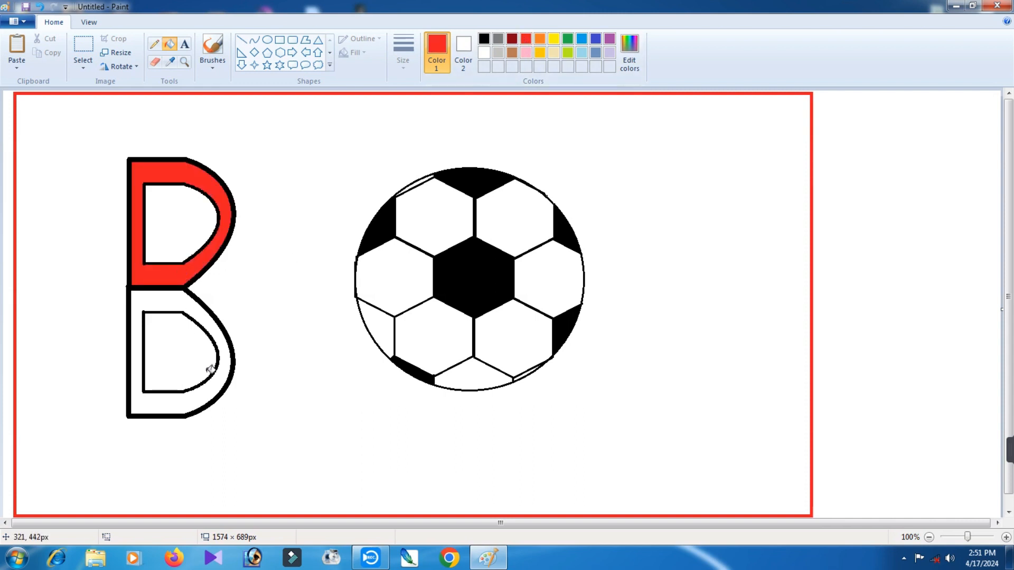
{"action": "left_click", "coordinate": [213, 385]}
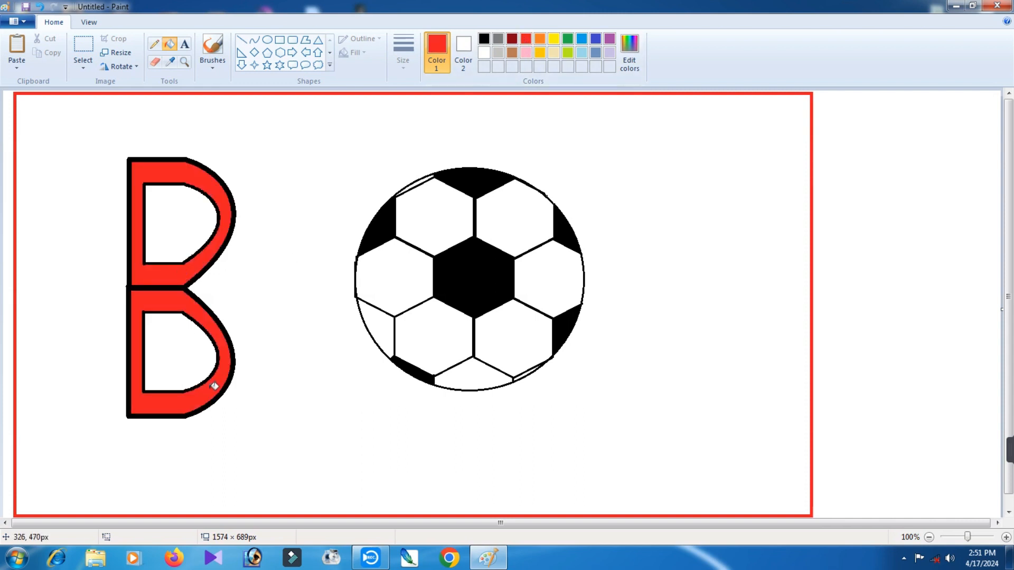